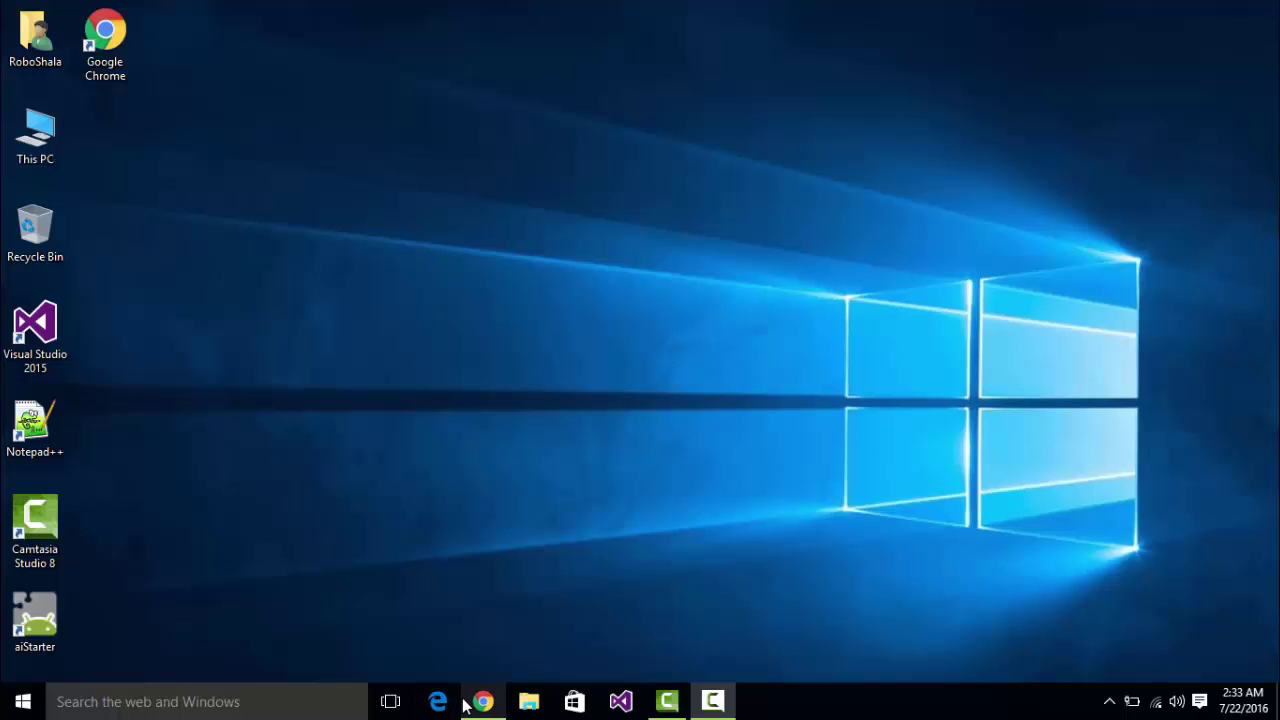
- Switch to Google Chrome and go to the arduino.cc website
left_click(470, 701)
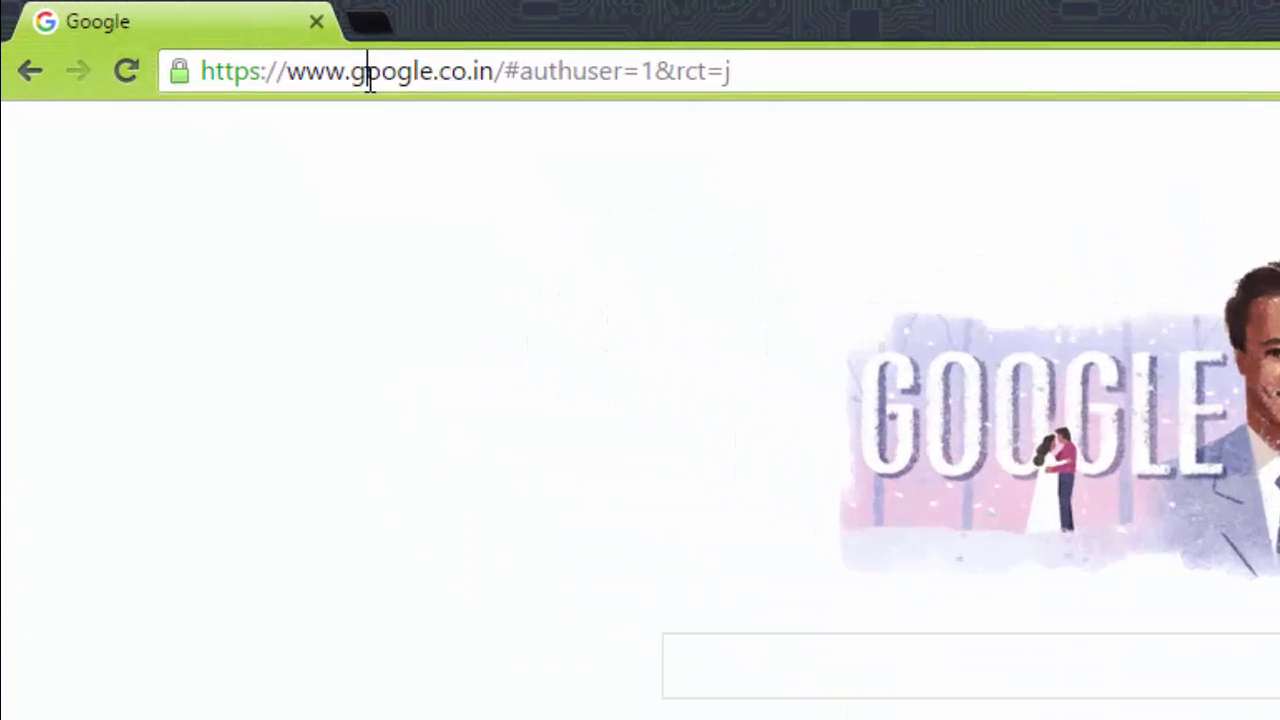
double_click(207, 43)
left_click(207, 43)
double_click(553, 110)
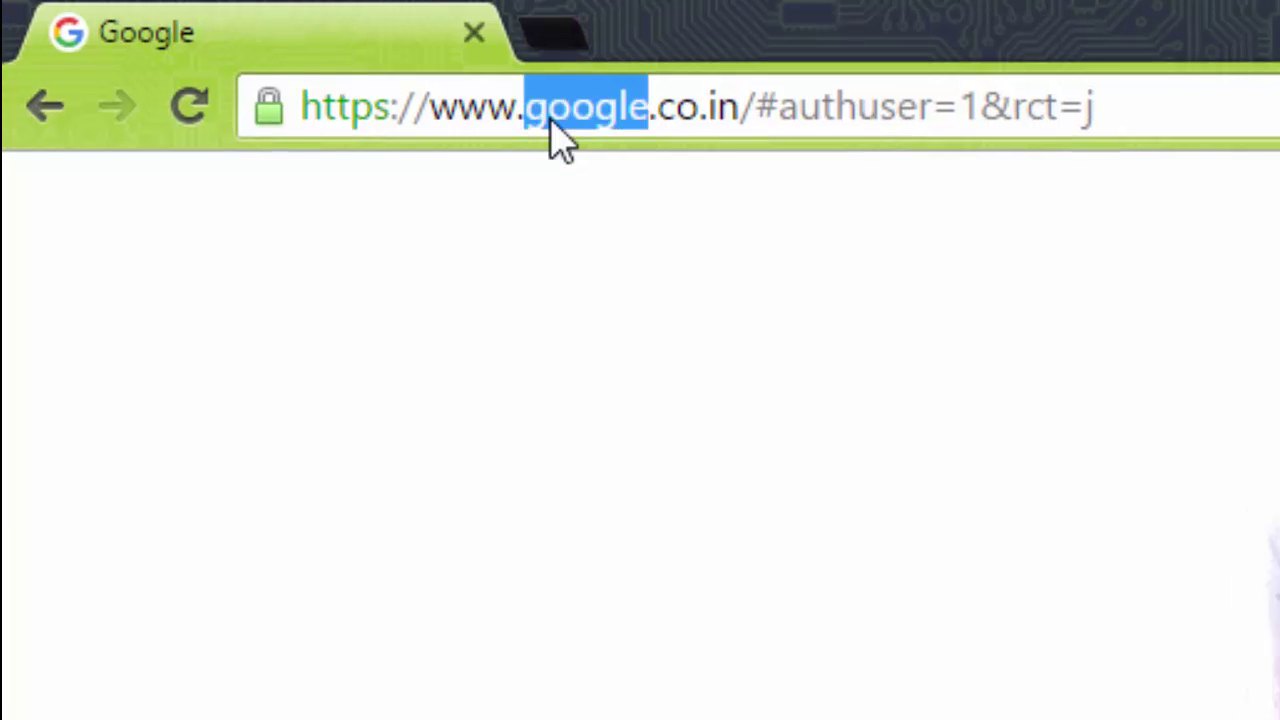
triple_click(553, 110)
type("arduino.cc")
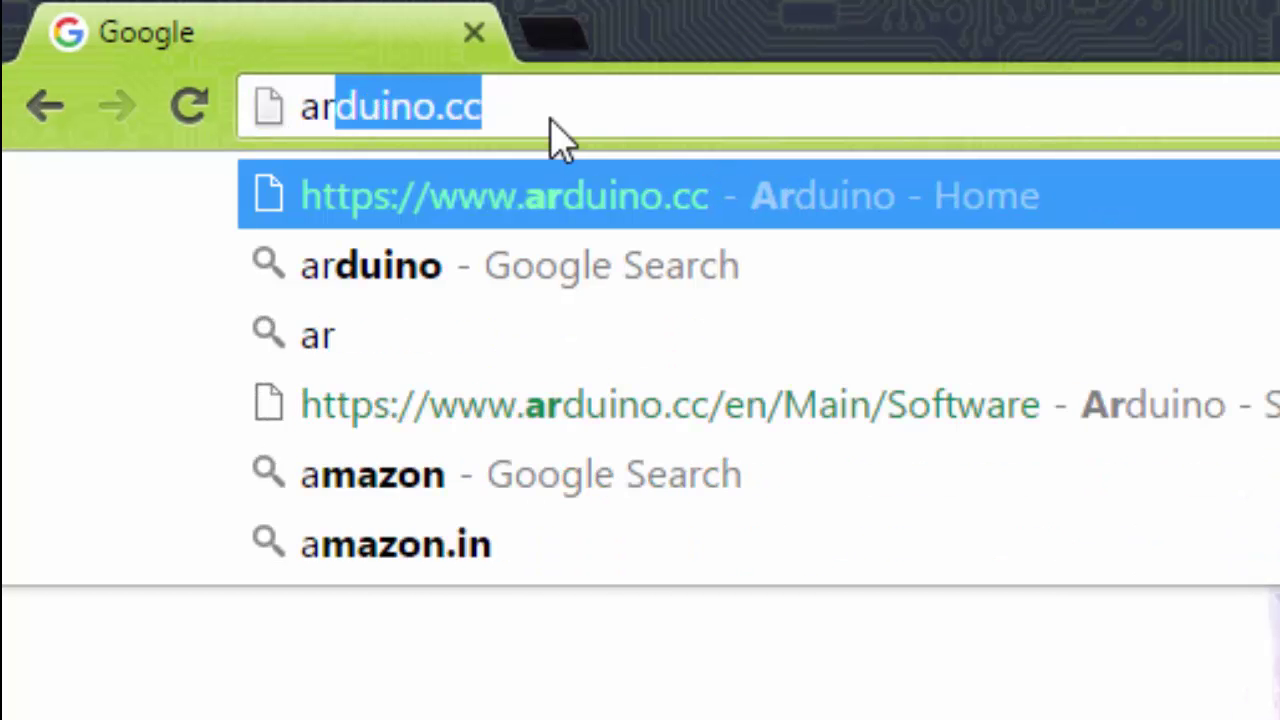
key("Return")
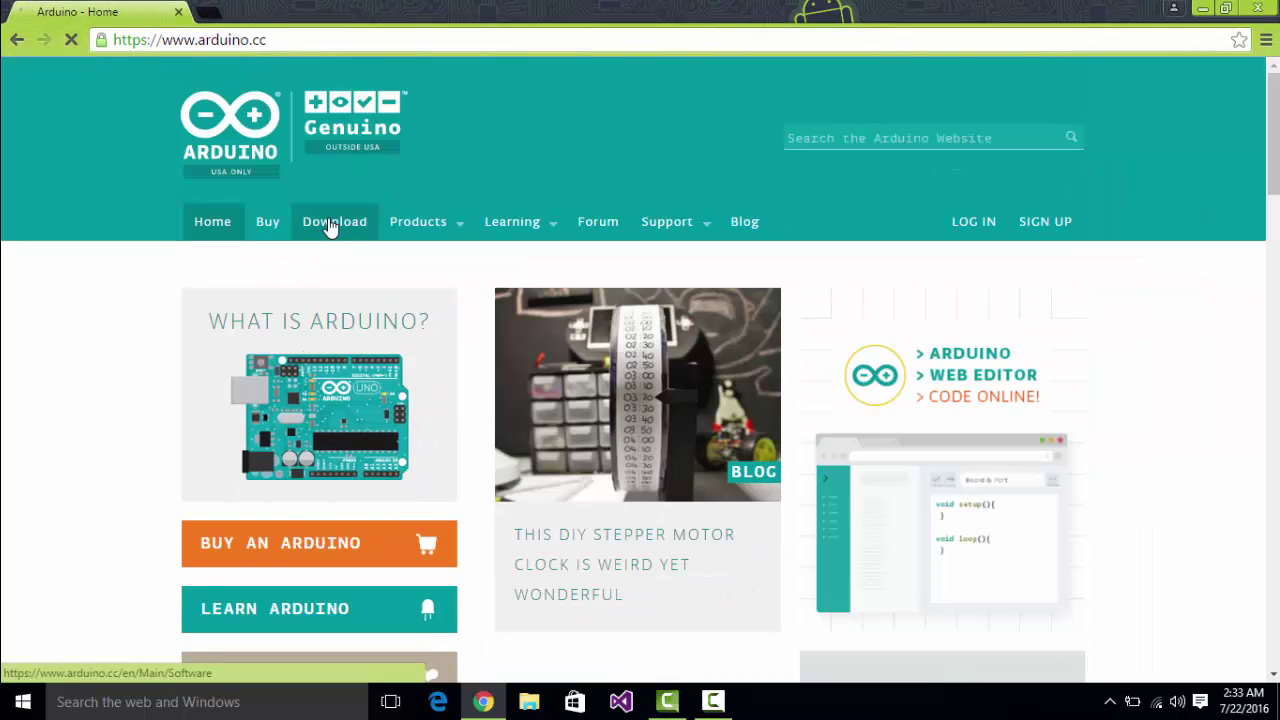
- Open the Arduino software download page and choose the Windows ZIP file for non admin install of Arduino 1.6.9
left_click(331, 226)
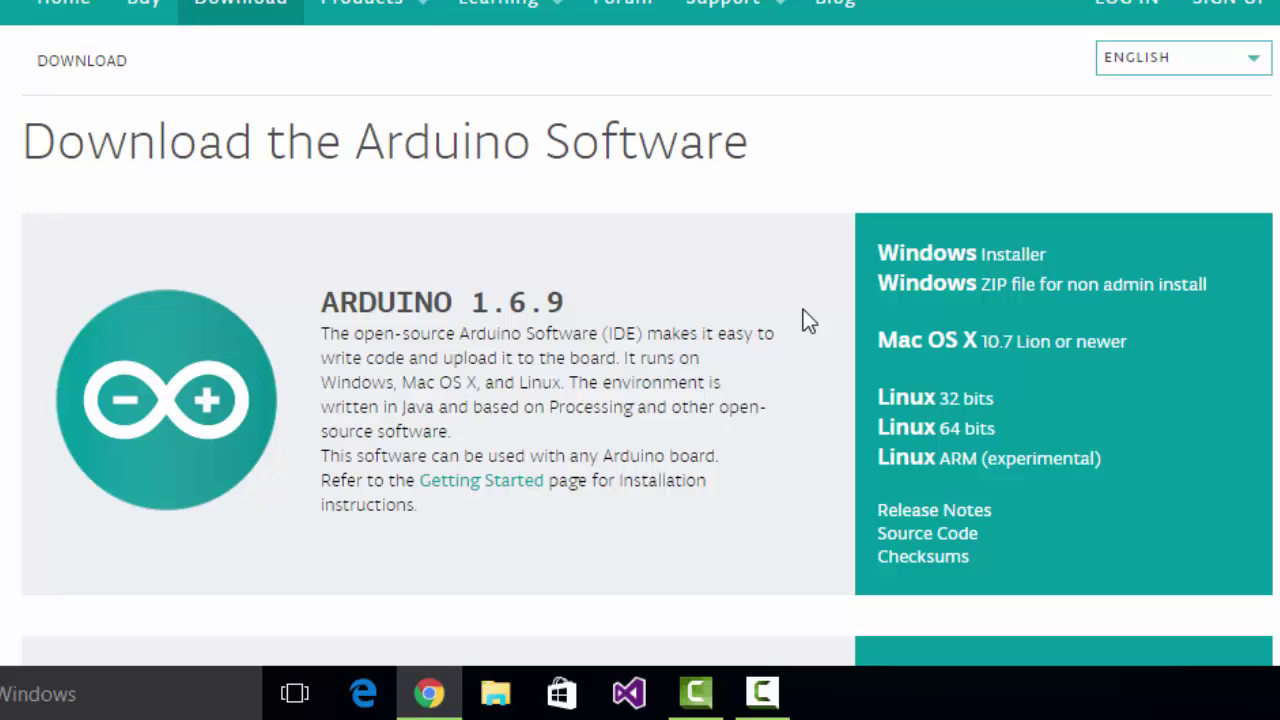
left_click(893, 303)
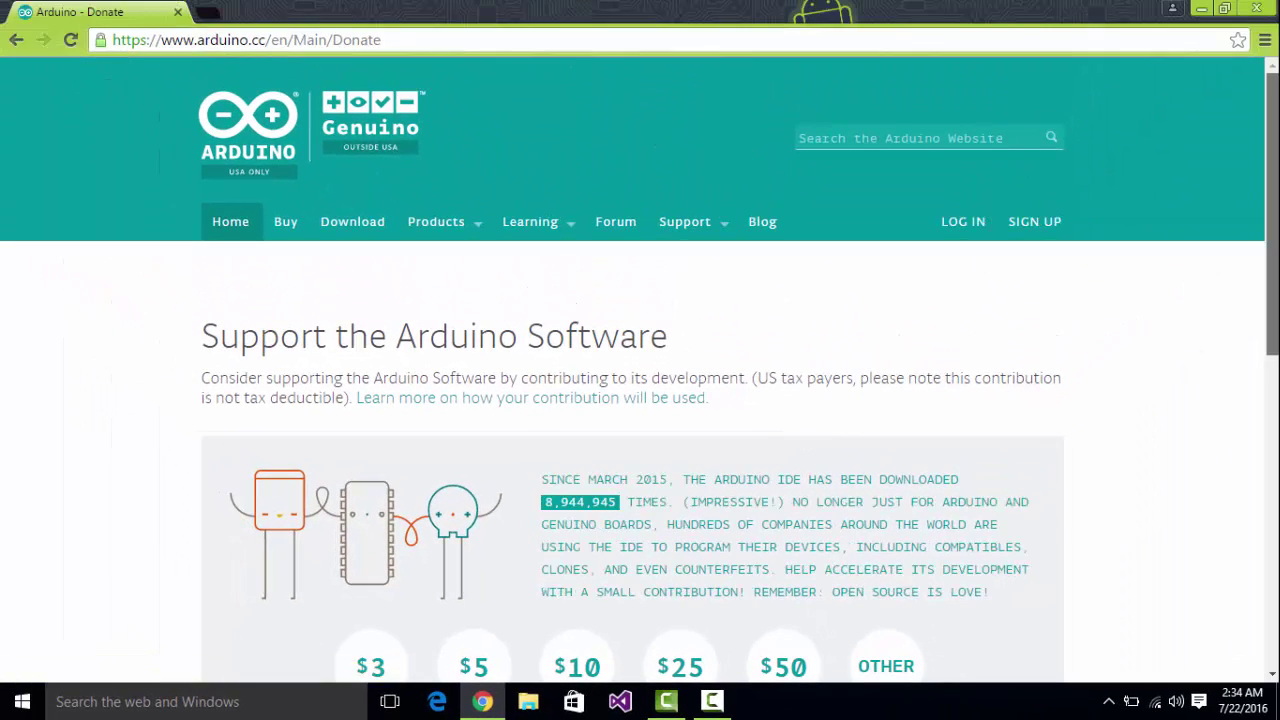
scroll(640, 370, "down", 3)
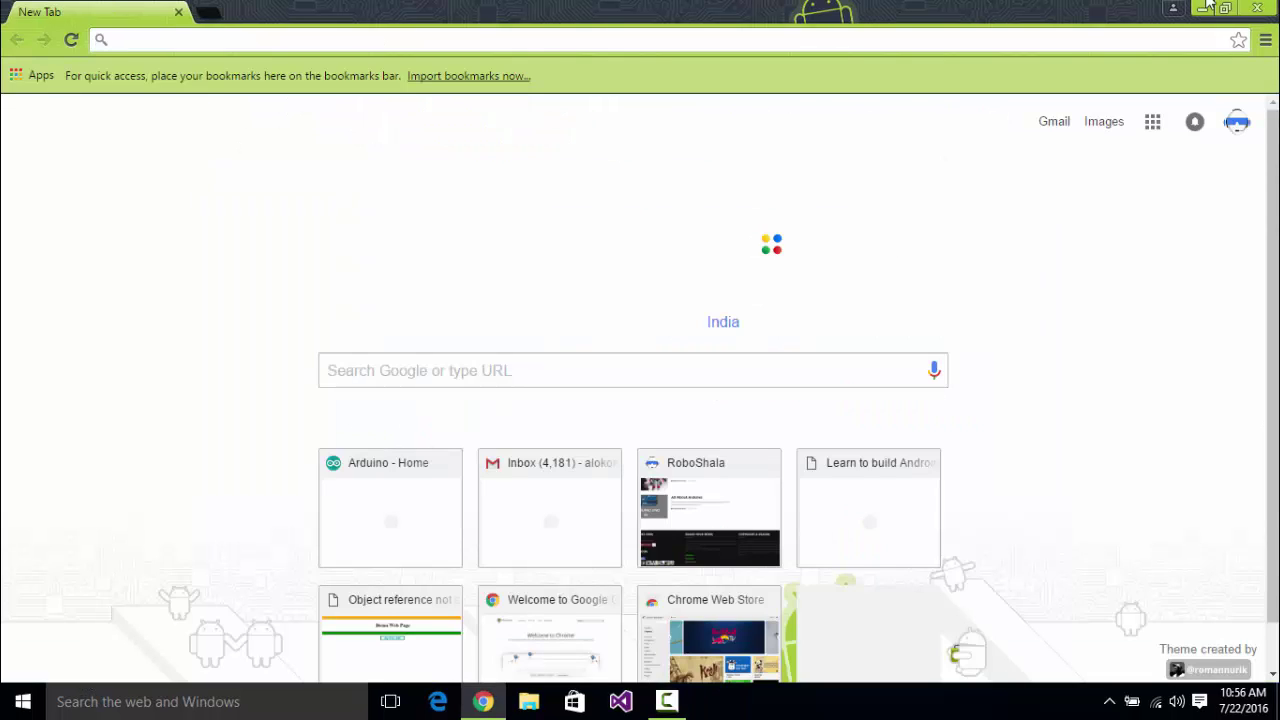
- Minimize the browser and open the Downloads folder from This PC
left_click(1203, 8)
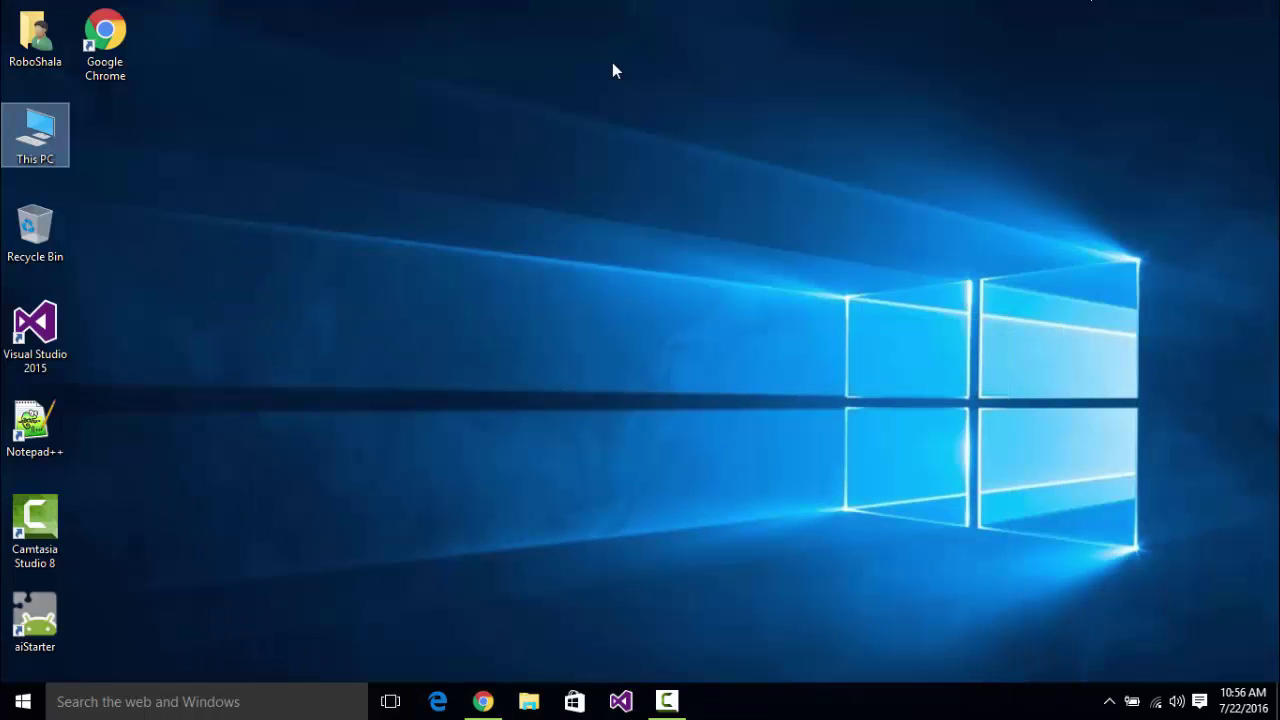
double_click(50, 132)
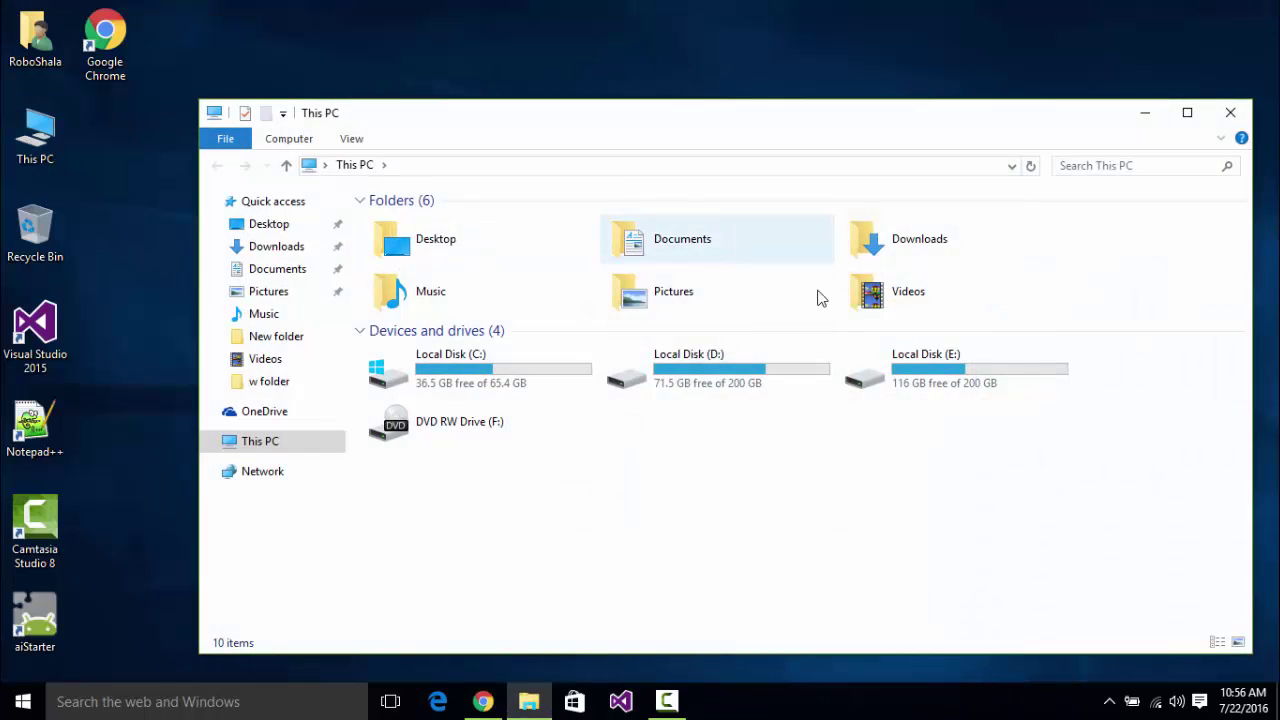
double_click(884, 258)
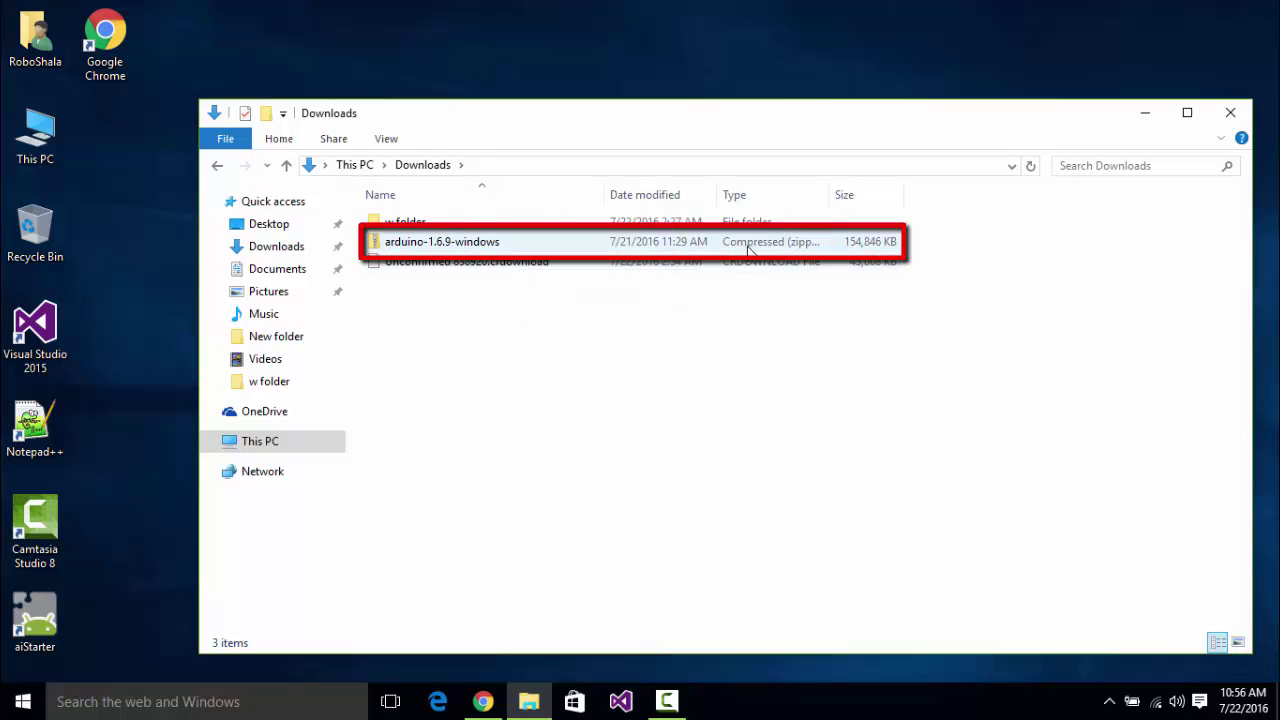
- Extract the arduino-1.6.9-windows archive to the suggested folder in Downloads
left_click(453, 244)
right_click(454, 244)
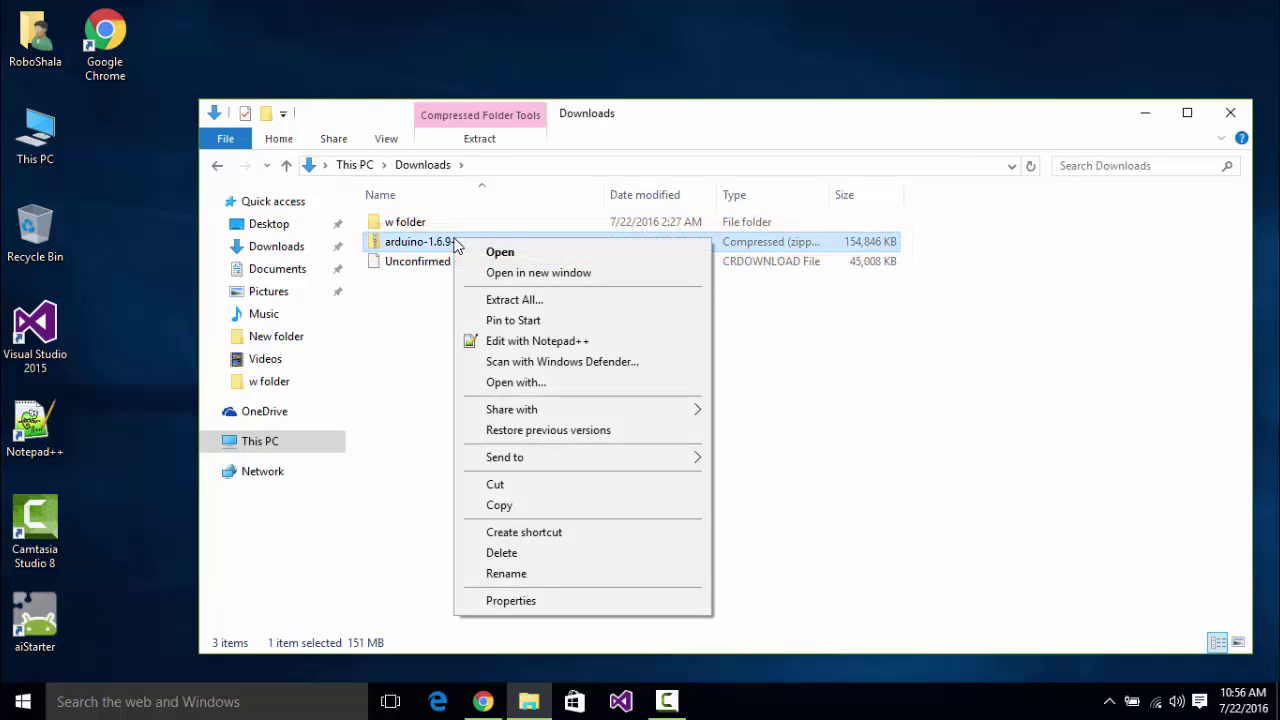
left_click(499, 300)
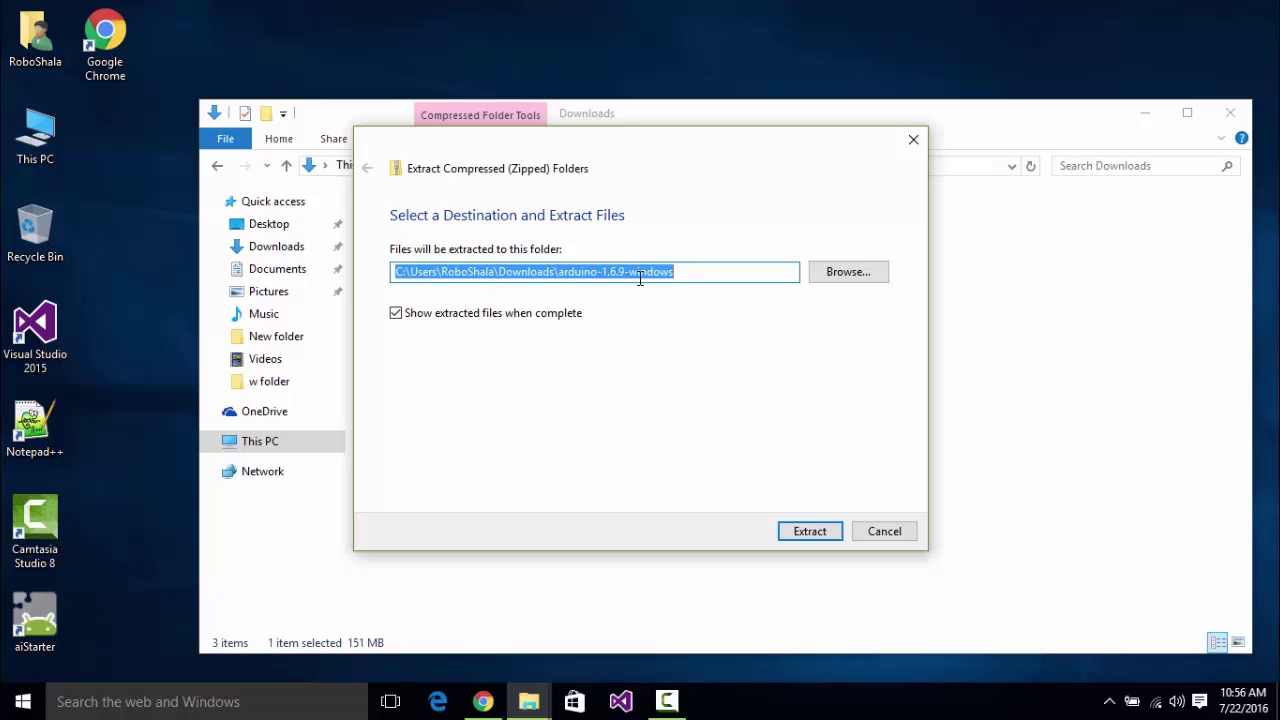
left_click(793, 531)
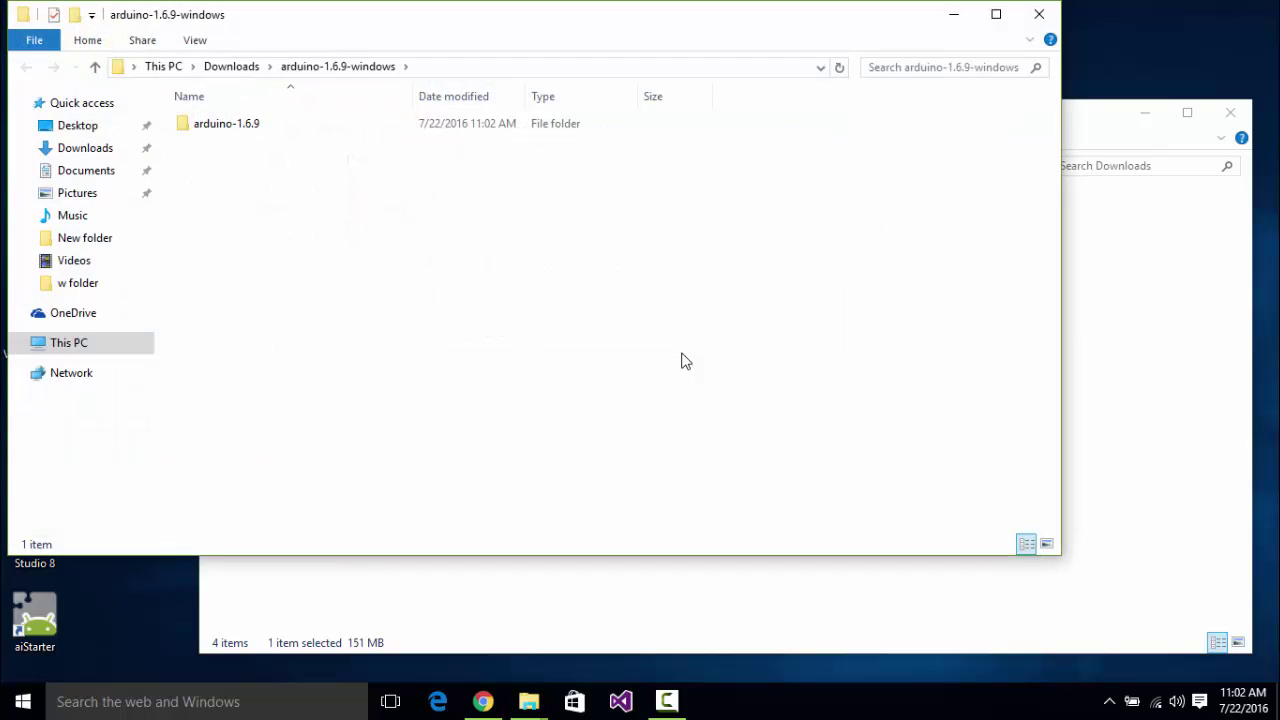
- Run the arduino application from the extracted arduino-1.6.9 folder and allow it access through Windows Firewall
double_click(226, 124)
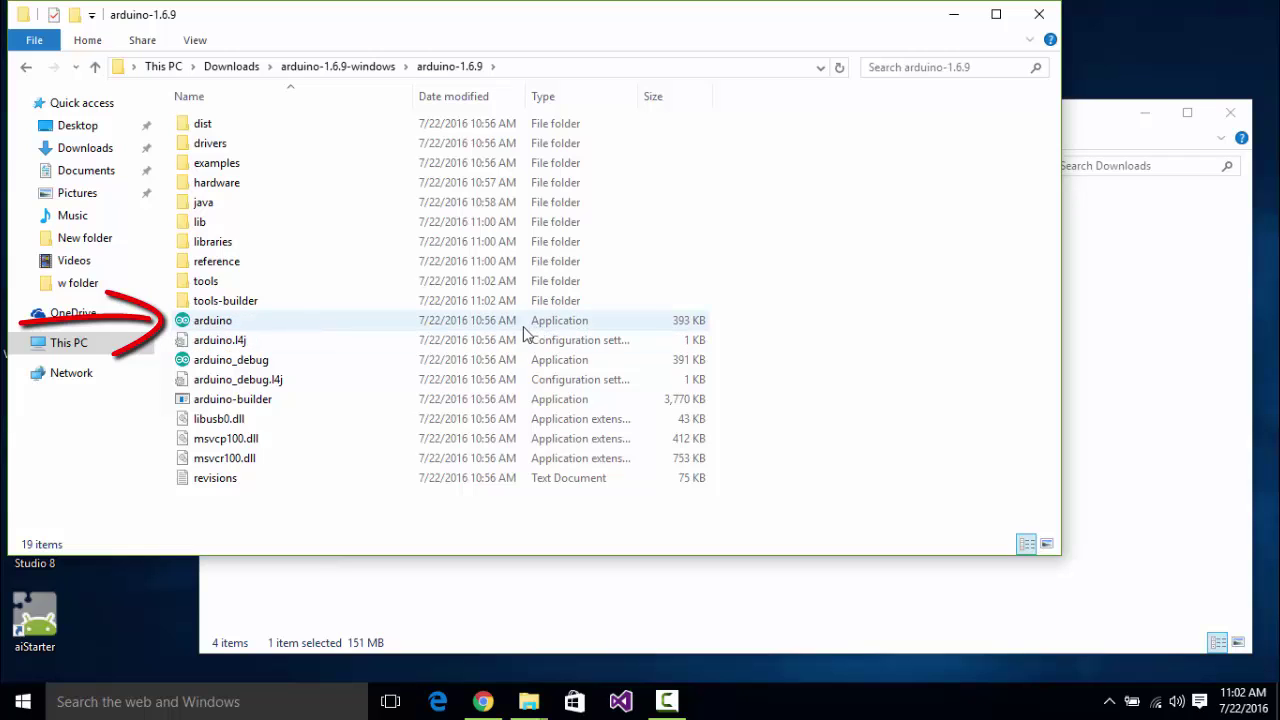
double_click(337, 330)
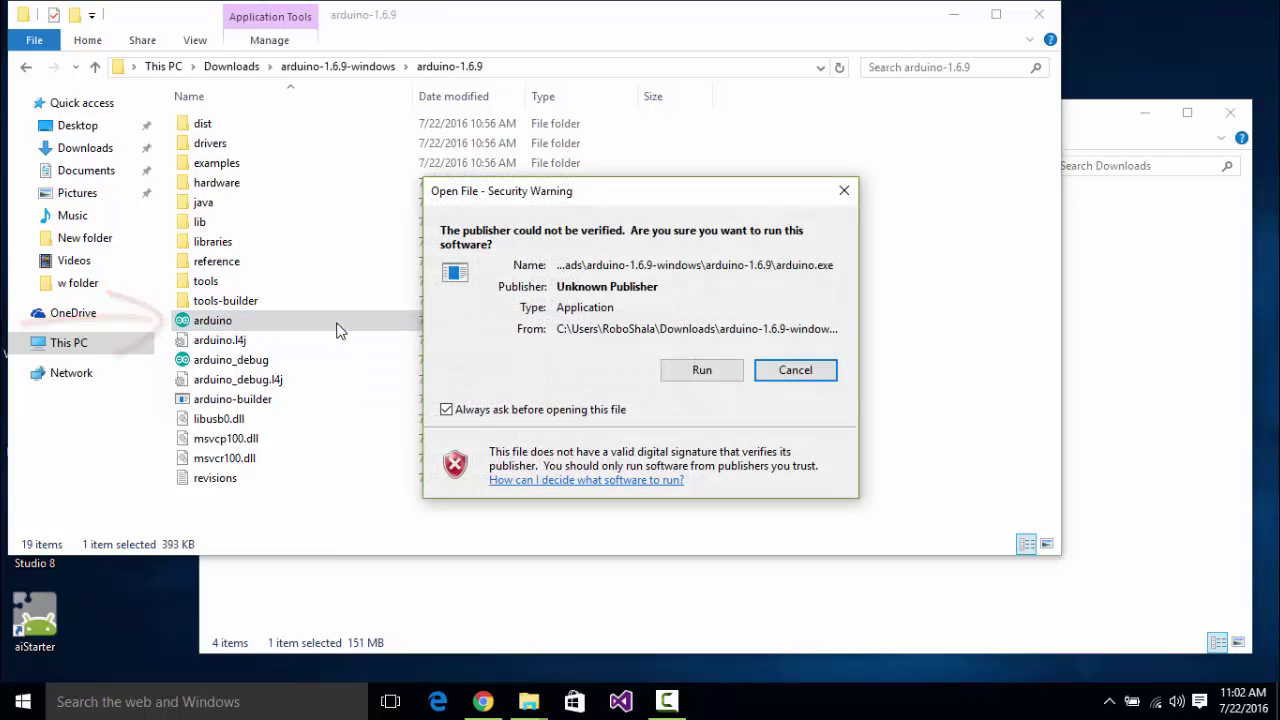
left_click(712, 372)
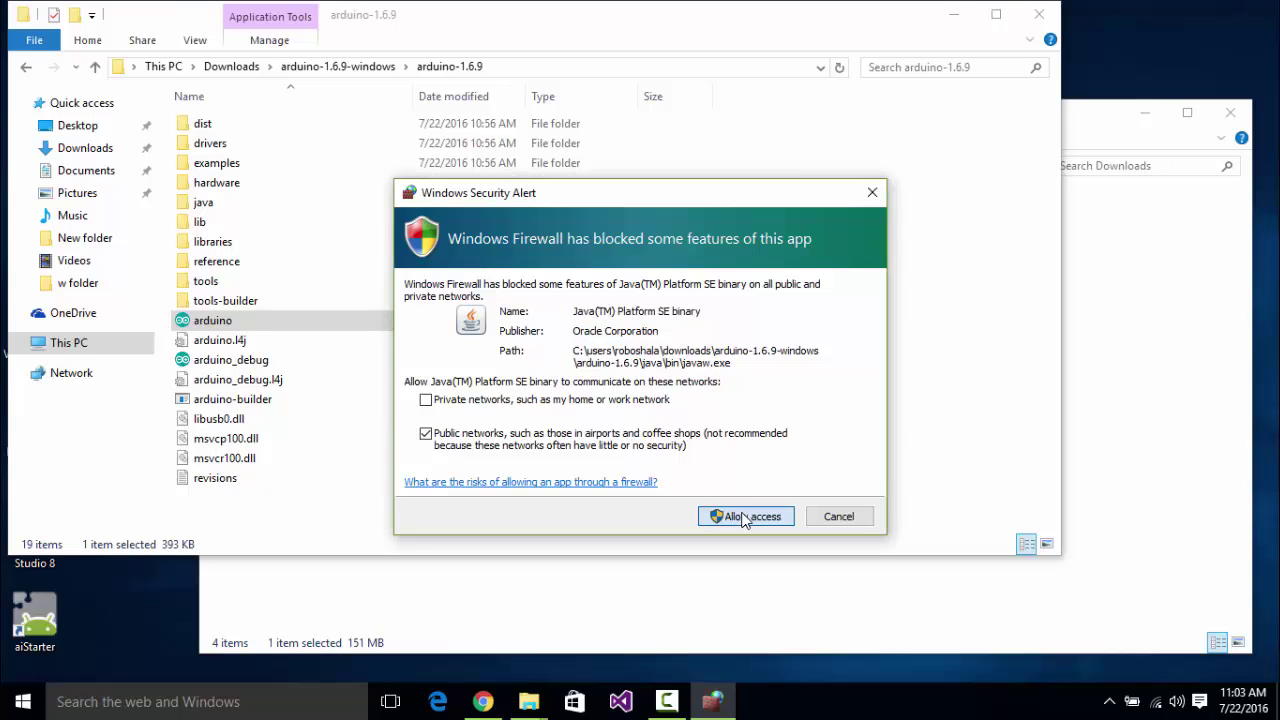
left_click(744, 517)
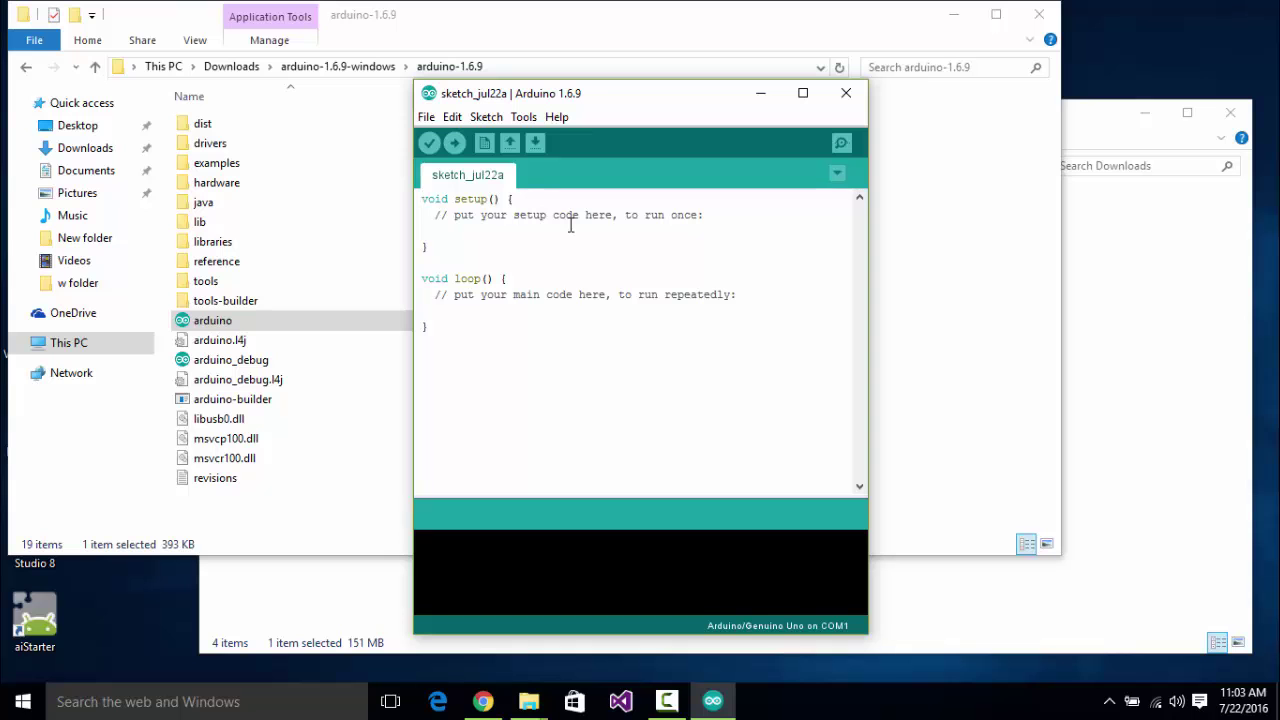
- Close both File Explorer windows and maximize the Arduino IDE window
left_click(1055, 18)
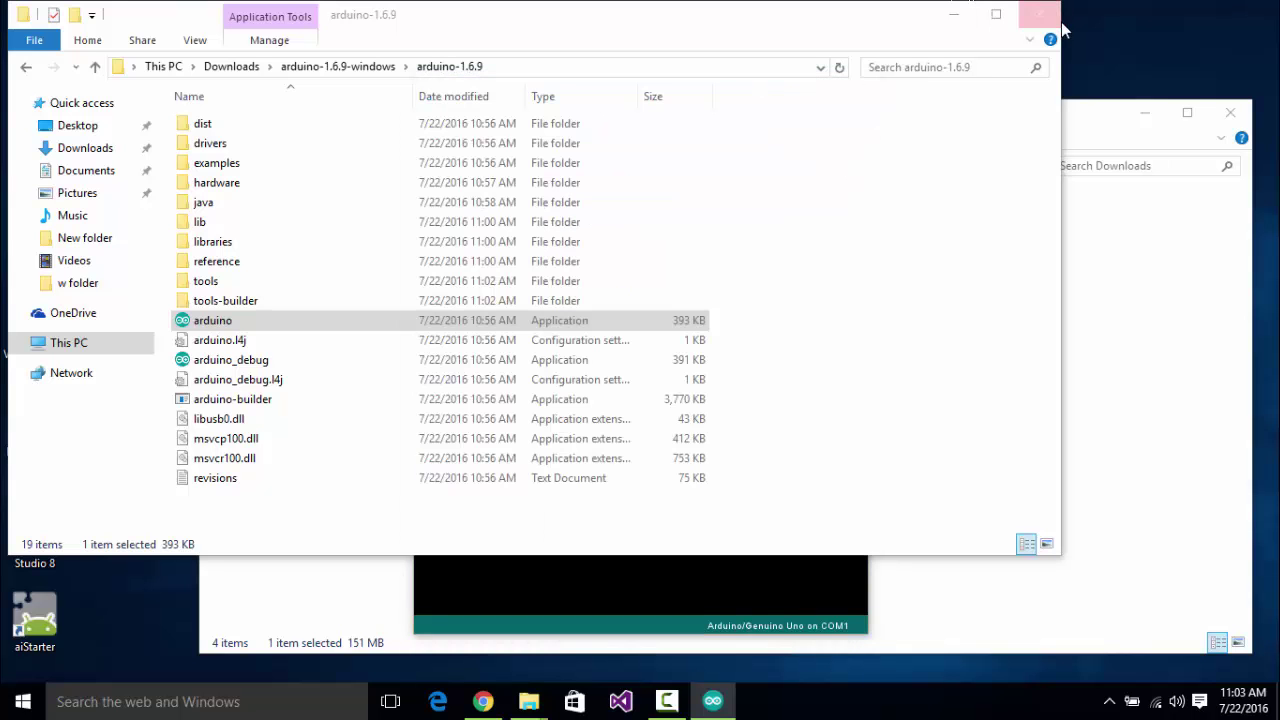
left_click(1263, 108)
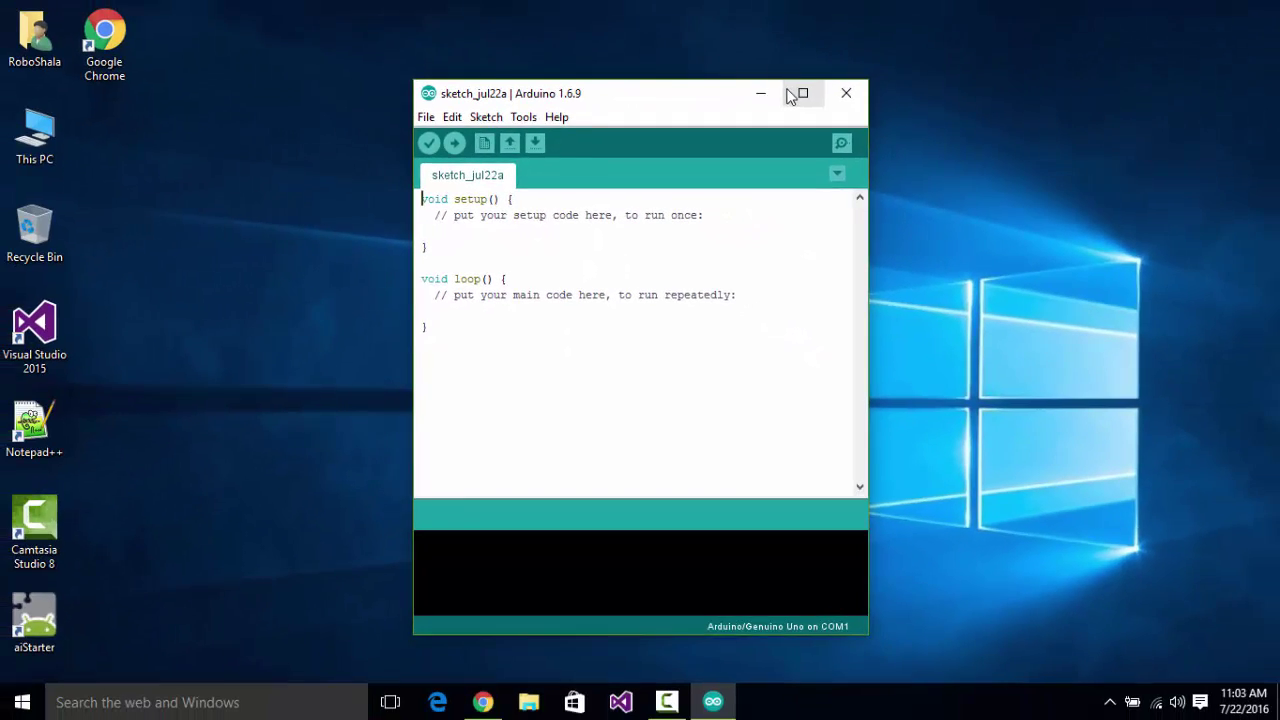
left_click(862, 62)
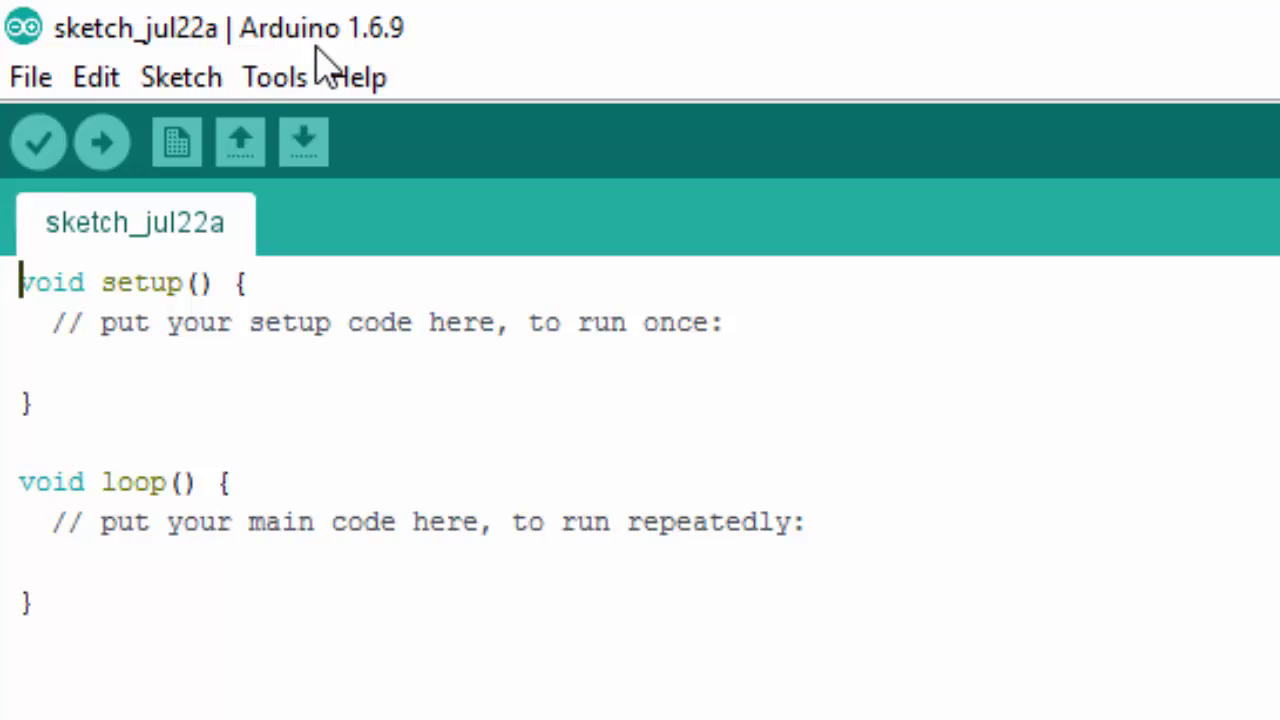
- Review the available file, edit and sketch commands, including the categories of built-in examples
left_click(34, 83)
left_click(96, 90)
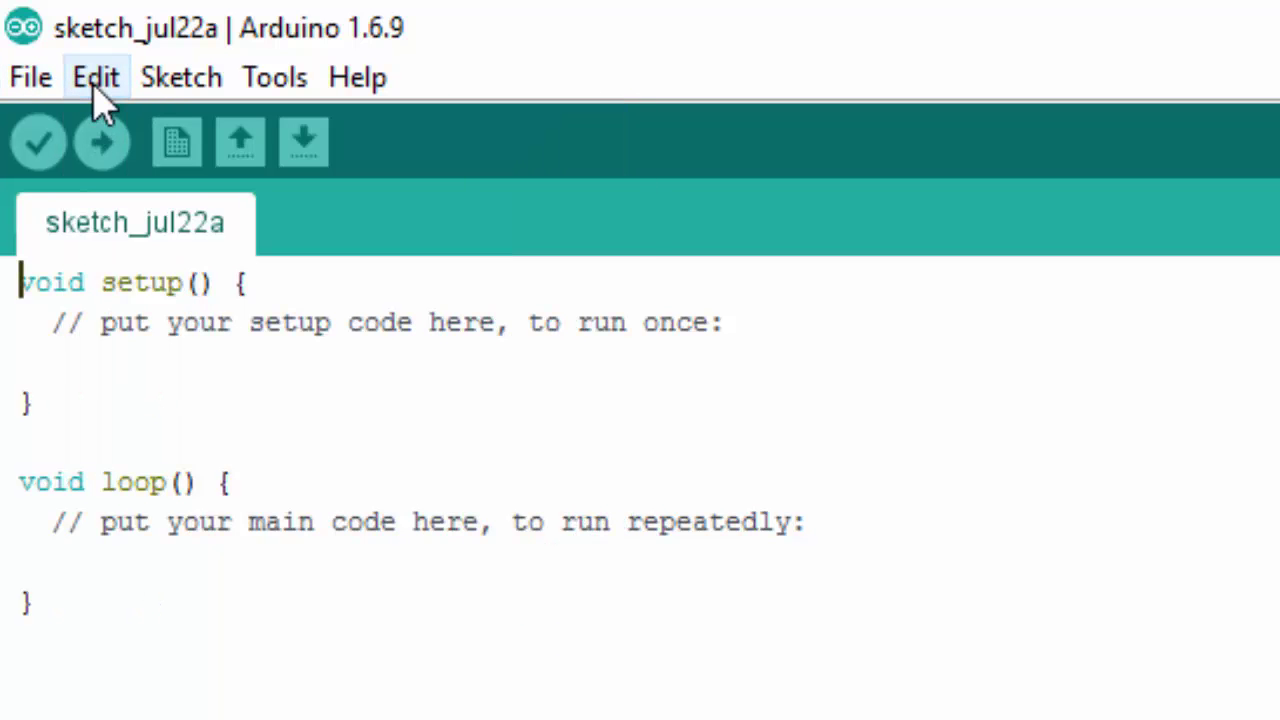
left_click(155, 88)
left_click(276, 100)
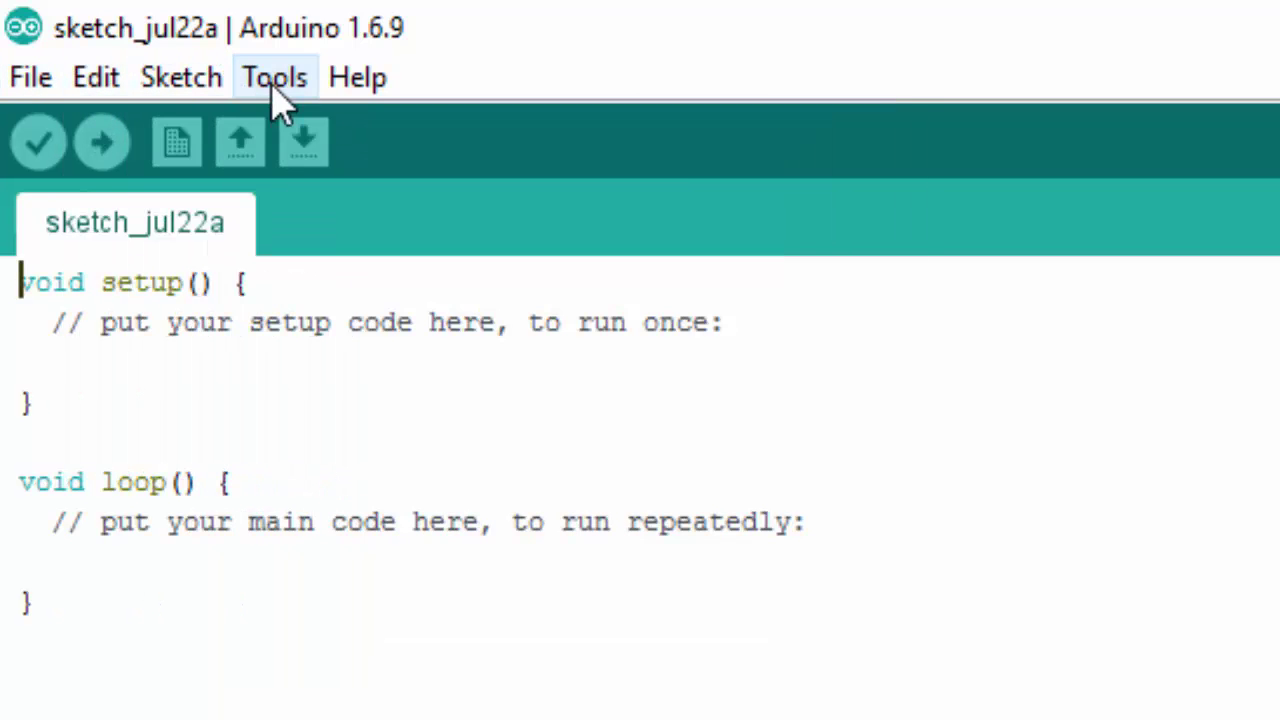
left_click(352, 86)
mouse_move(10, 80)
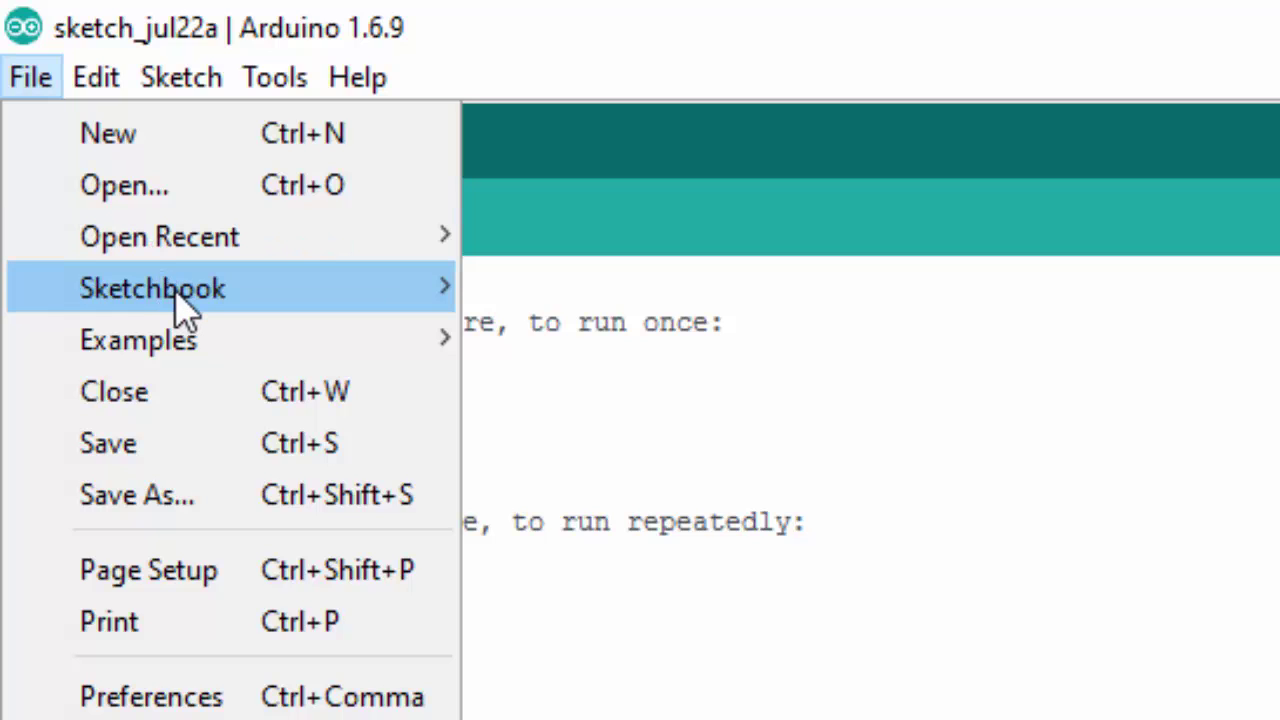
mouse_move(215, 355)
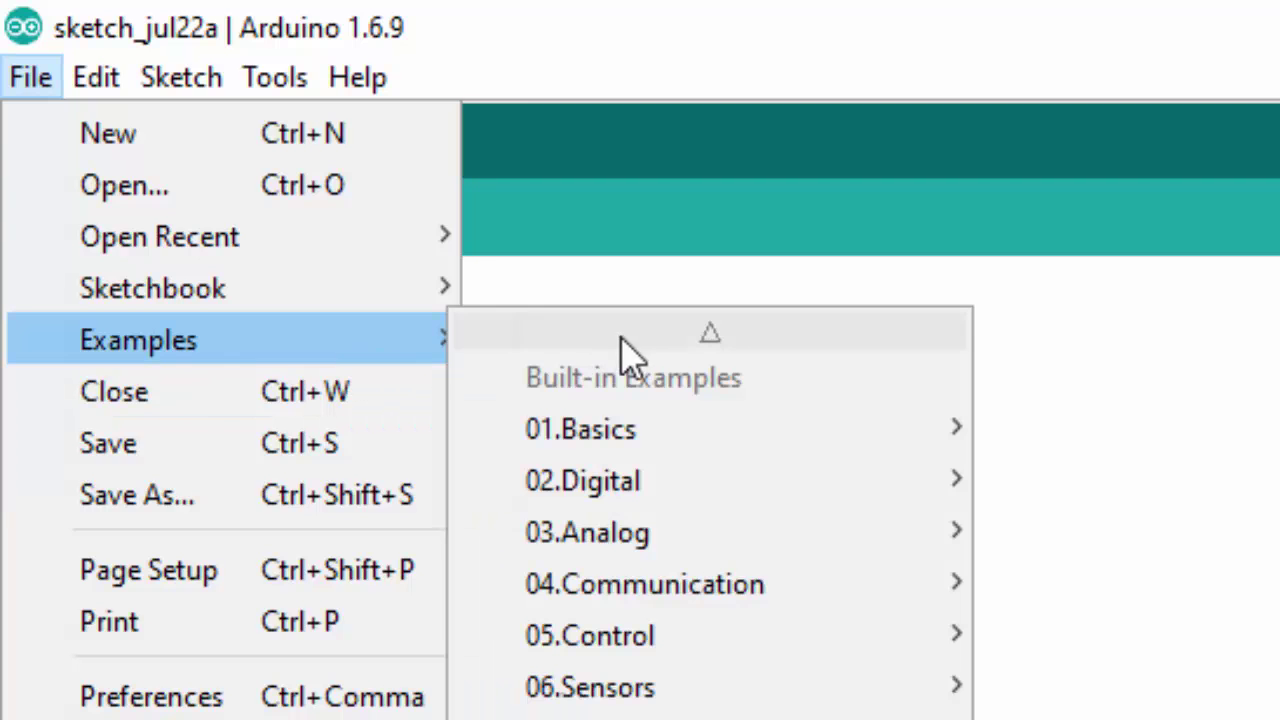
mouse_move(660, 702)
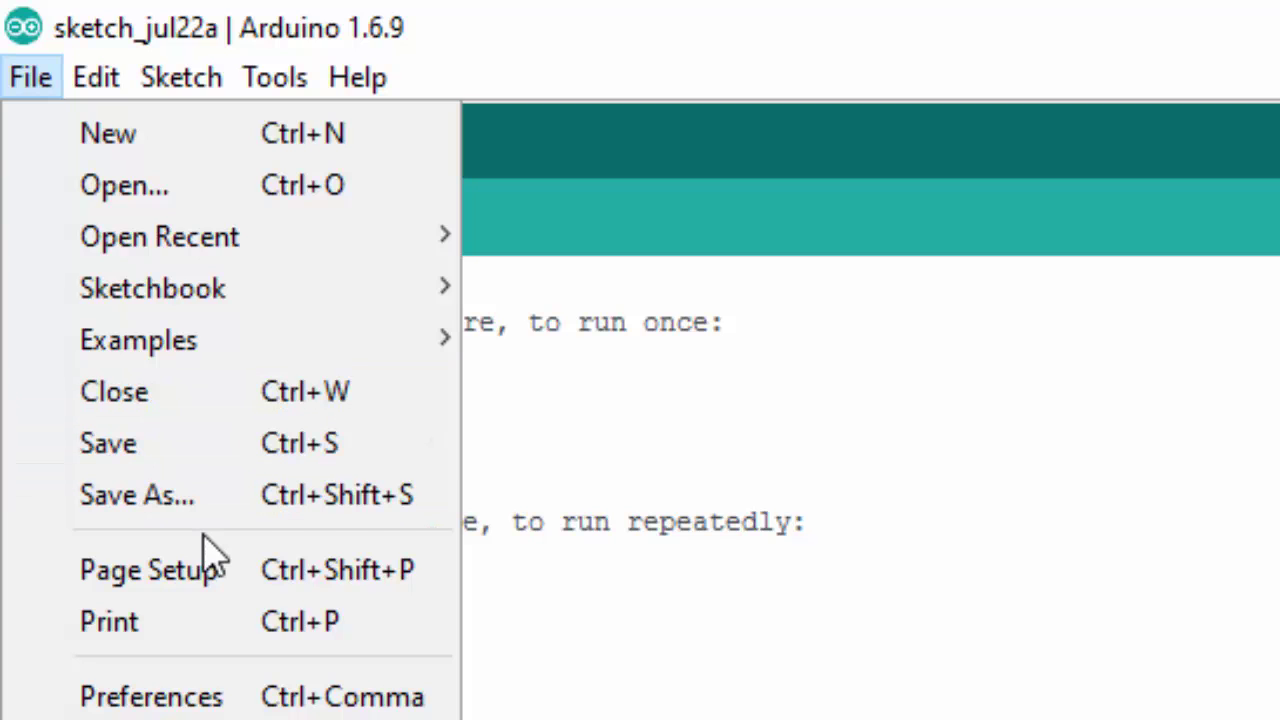
mouse_move(112, 80)
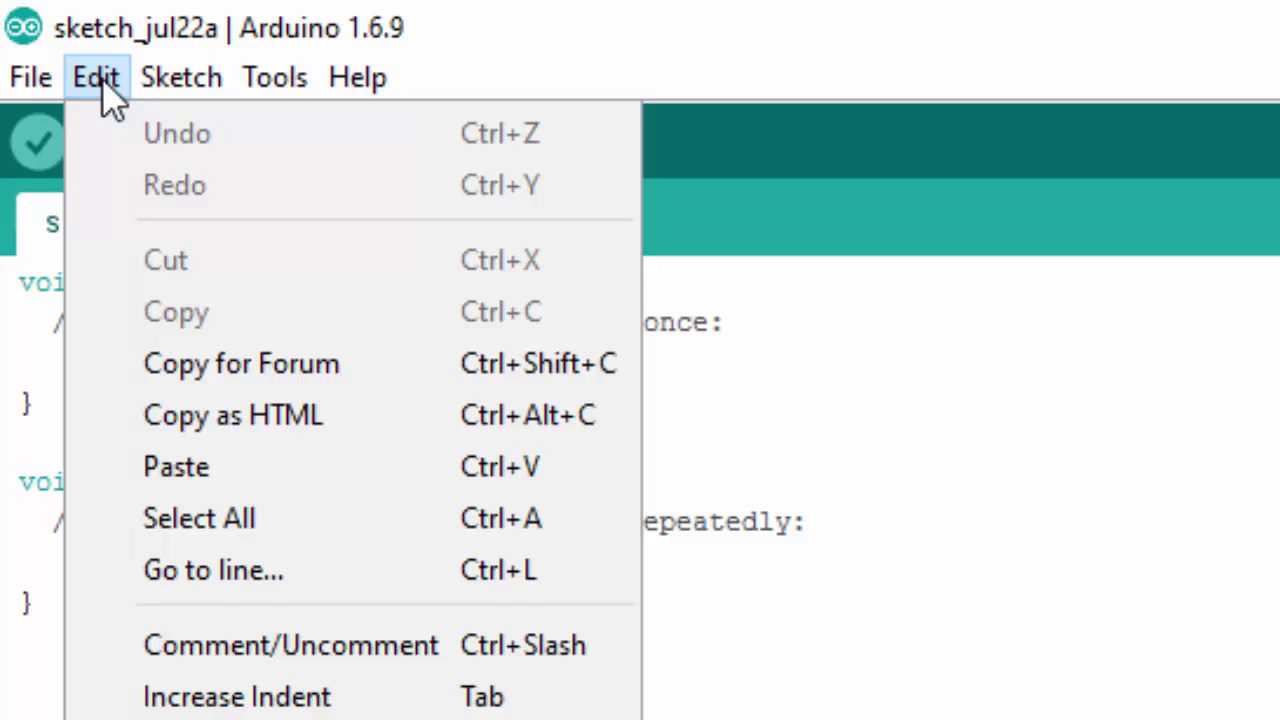
mouse_move(162, 95)
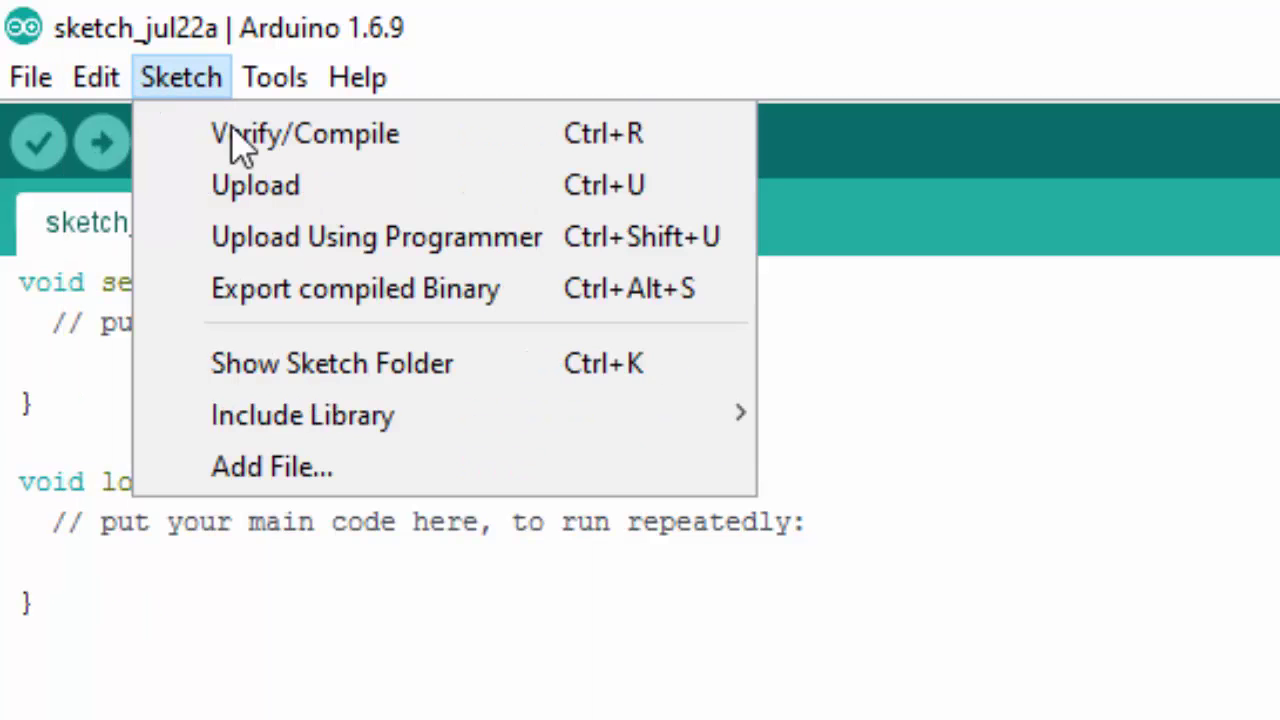
- Review the board, port, programmer and bootloader options, the help topics, and the sketch's compile and upload commands
mouse_move(250, 78)
mouse_move(206, 74)
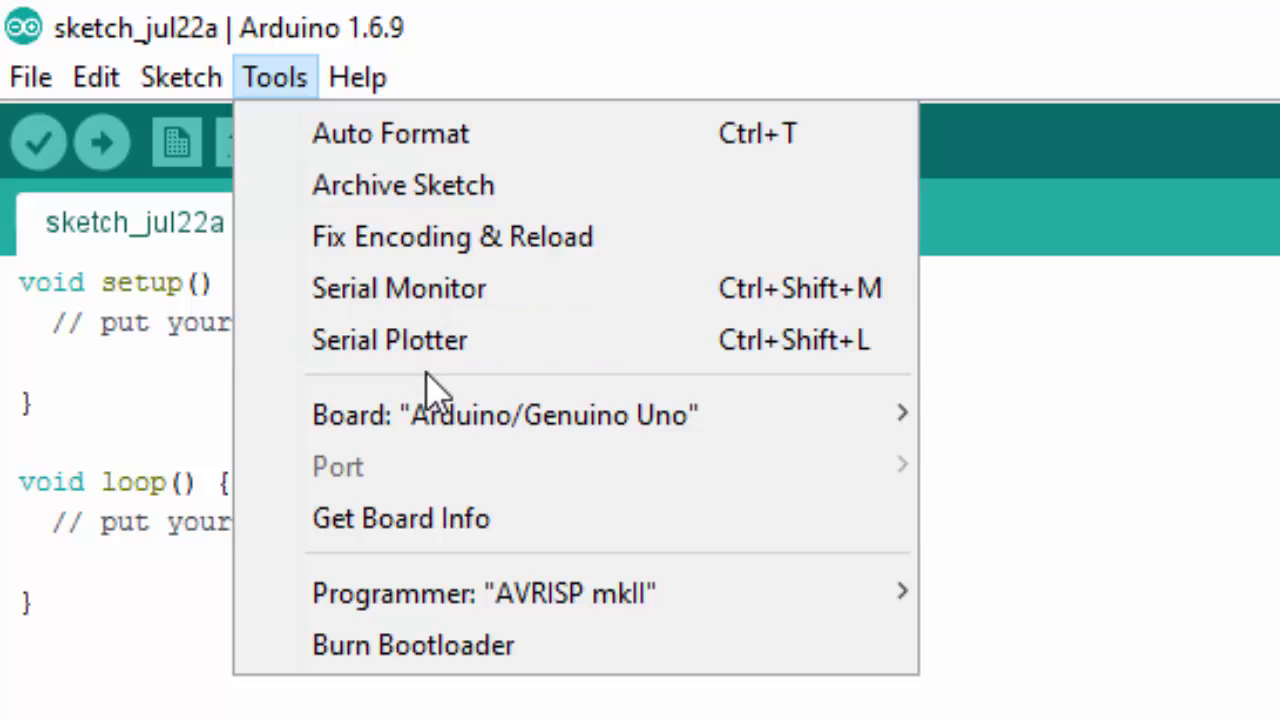
mouse_move(422, 396)
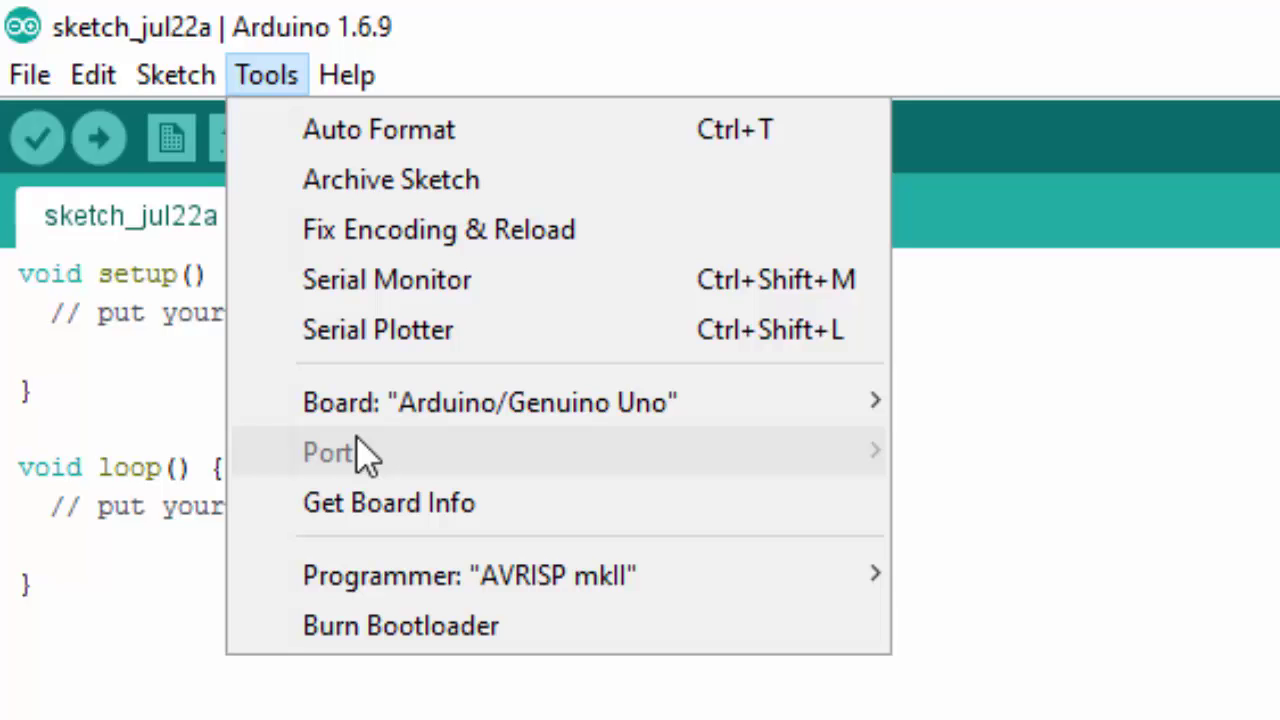
mouse_move(356, 577)
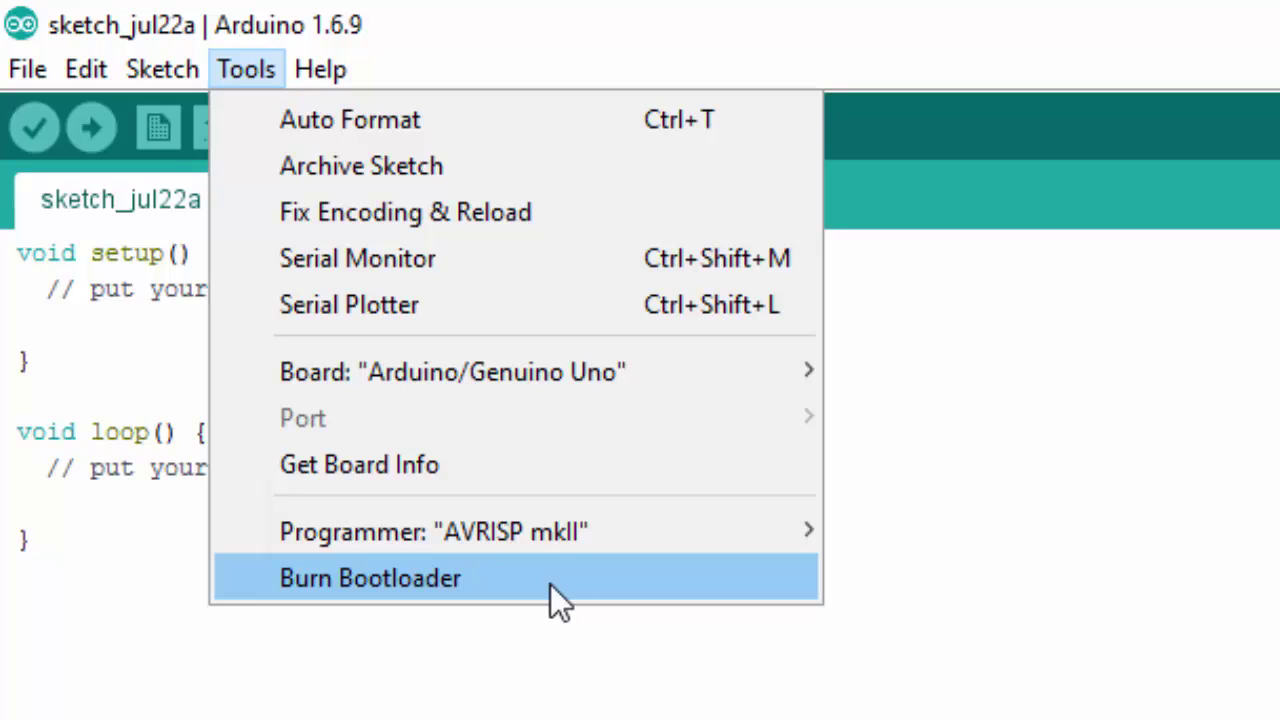
mouse_move(312, 72)
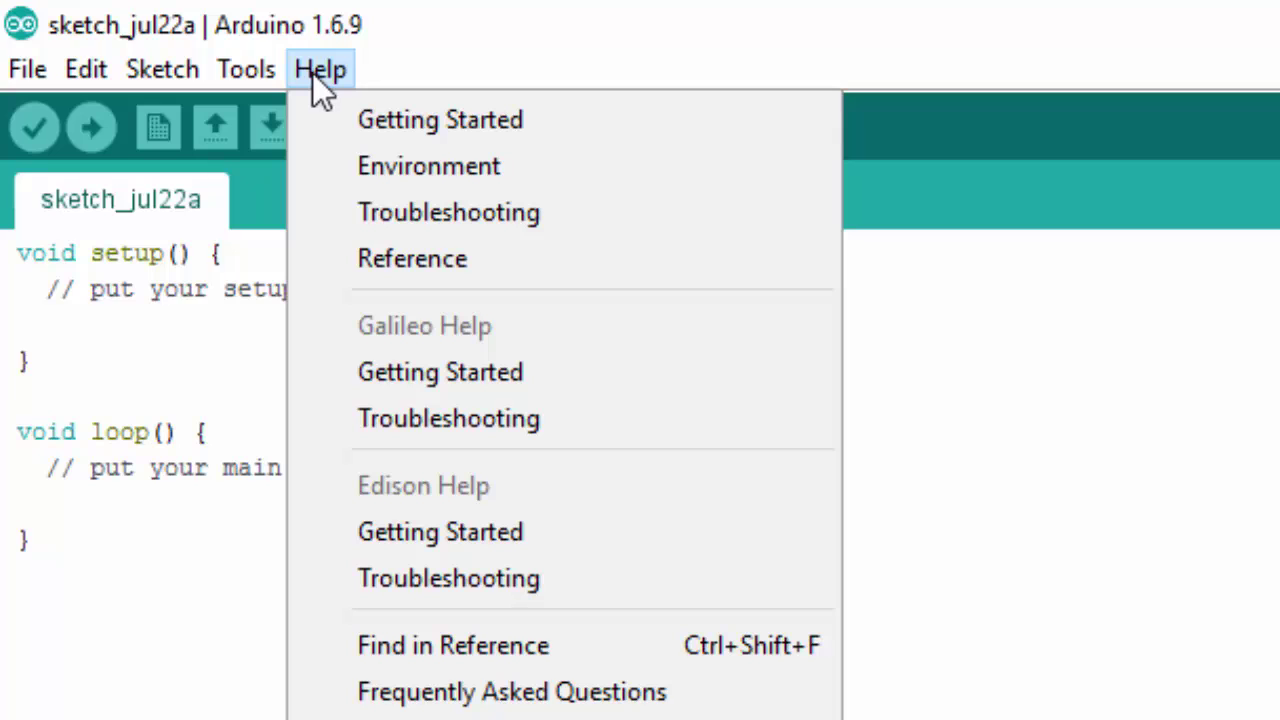
left_click(56, 643)
left_click(51, 643)
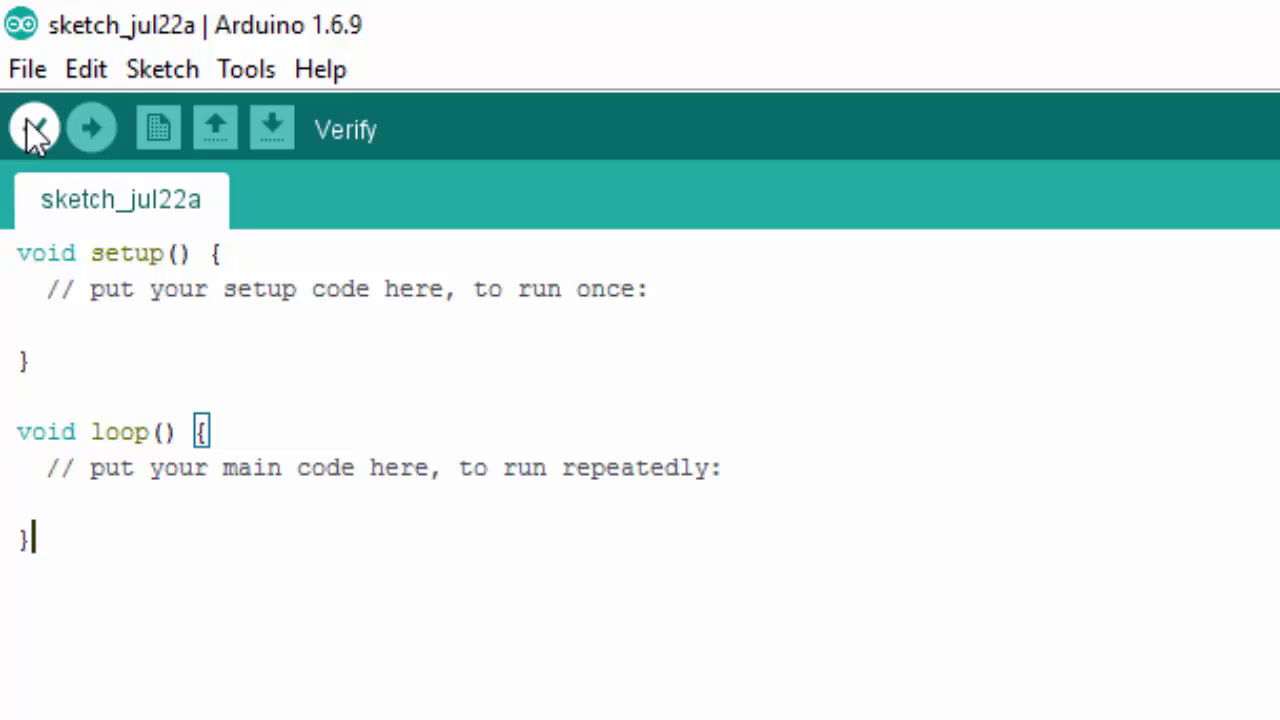
left_click(152, 74)
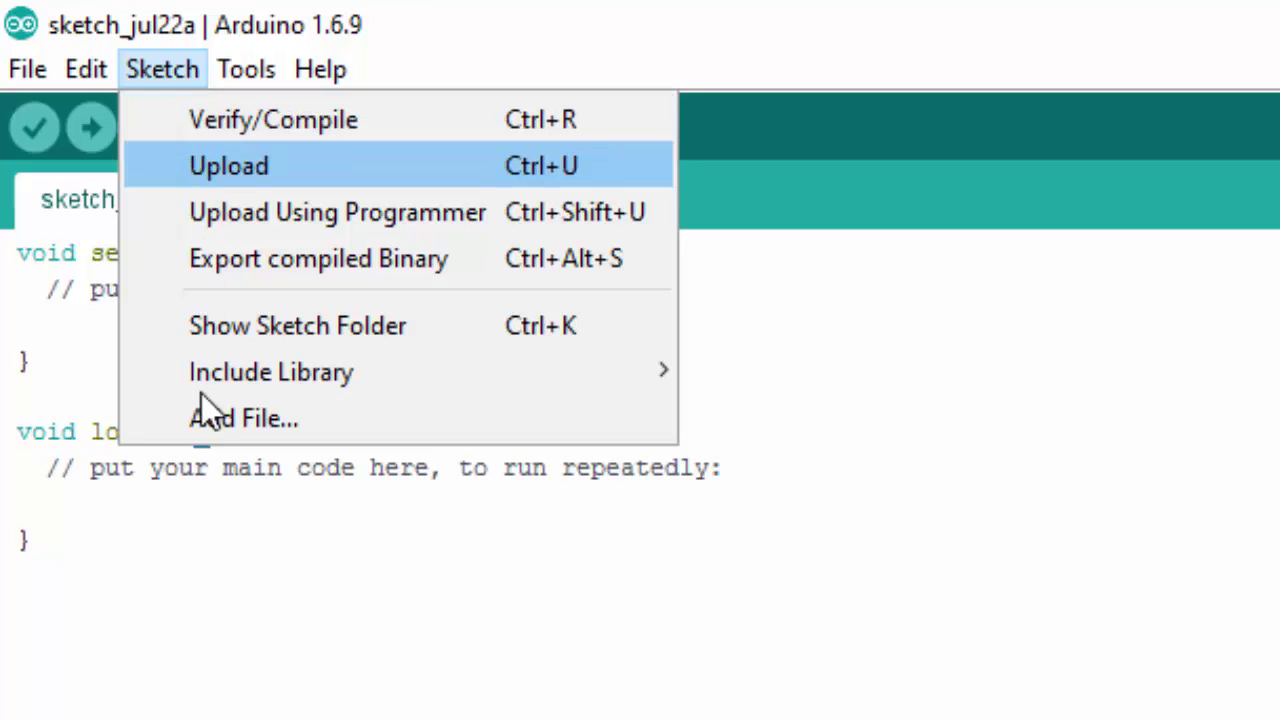
left_click(183, 528)
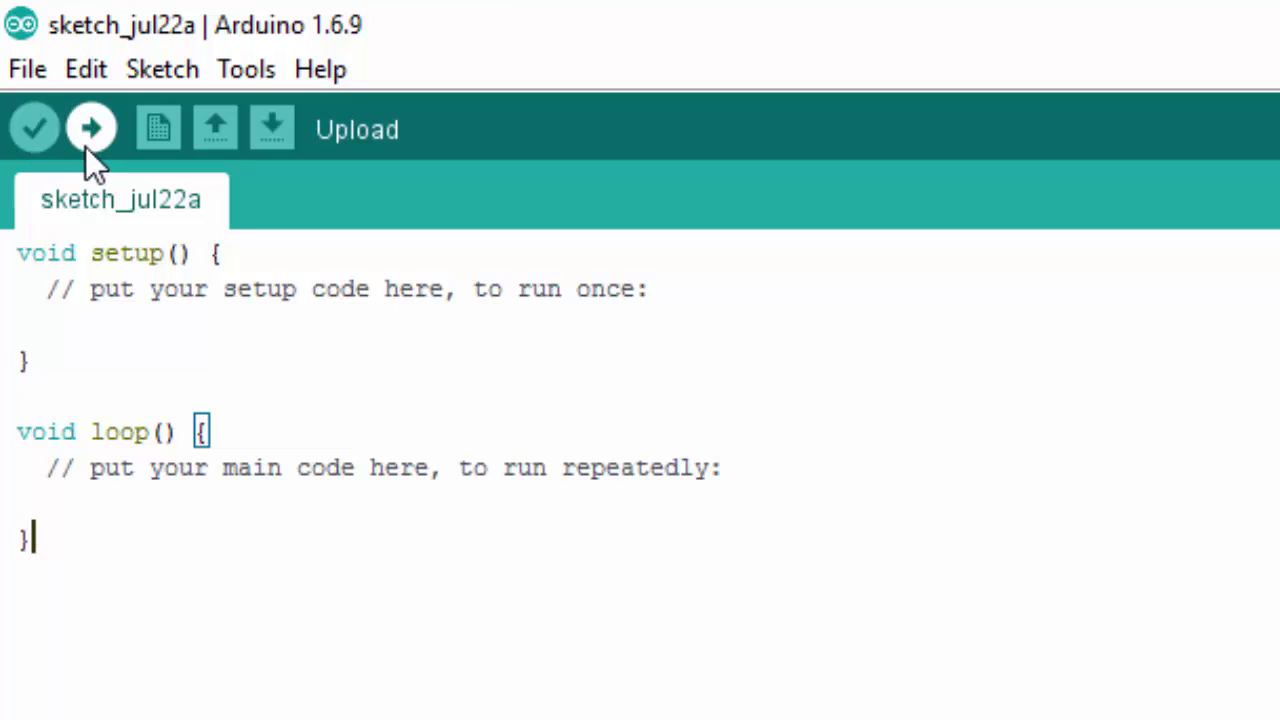
- Create a new blank sketch and close its window
left_click(145, 137)
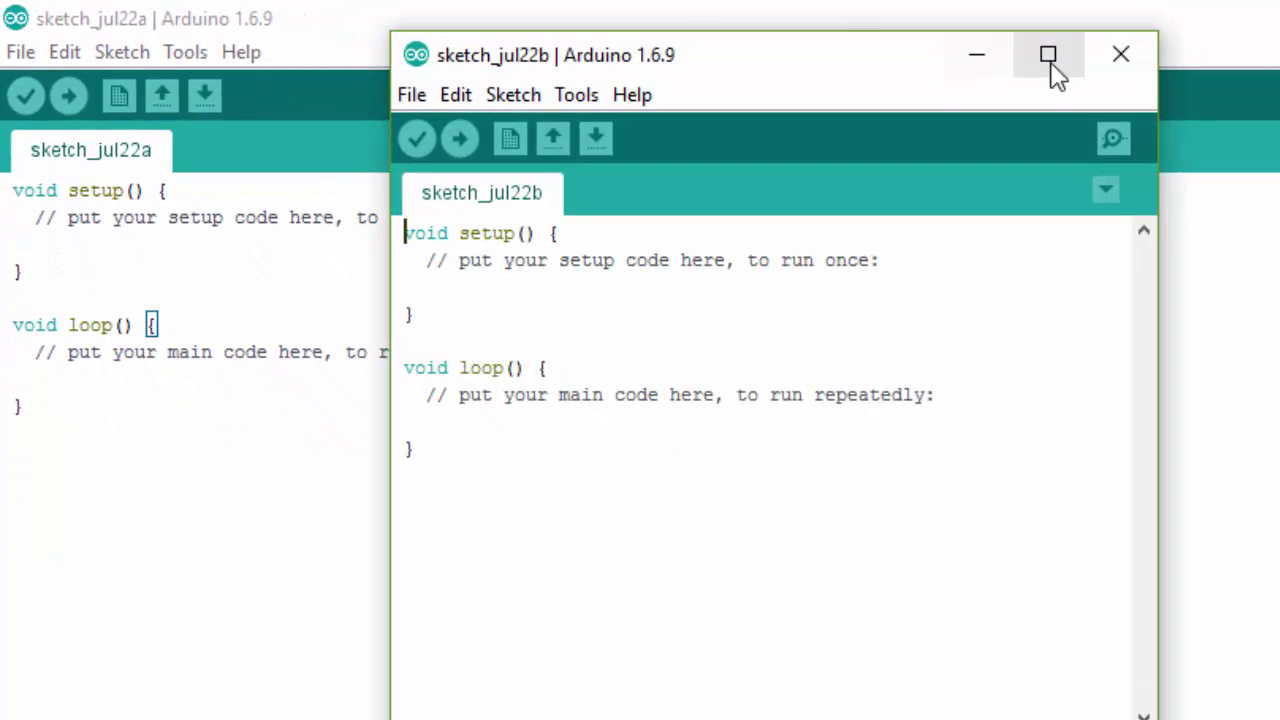
left_click(1120, 55)
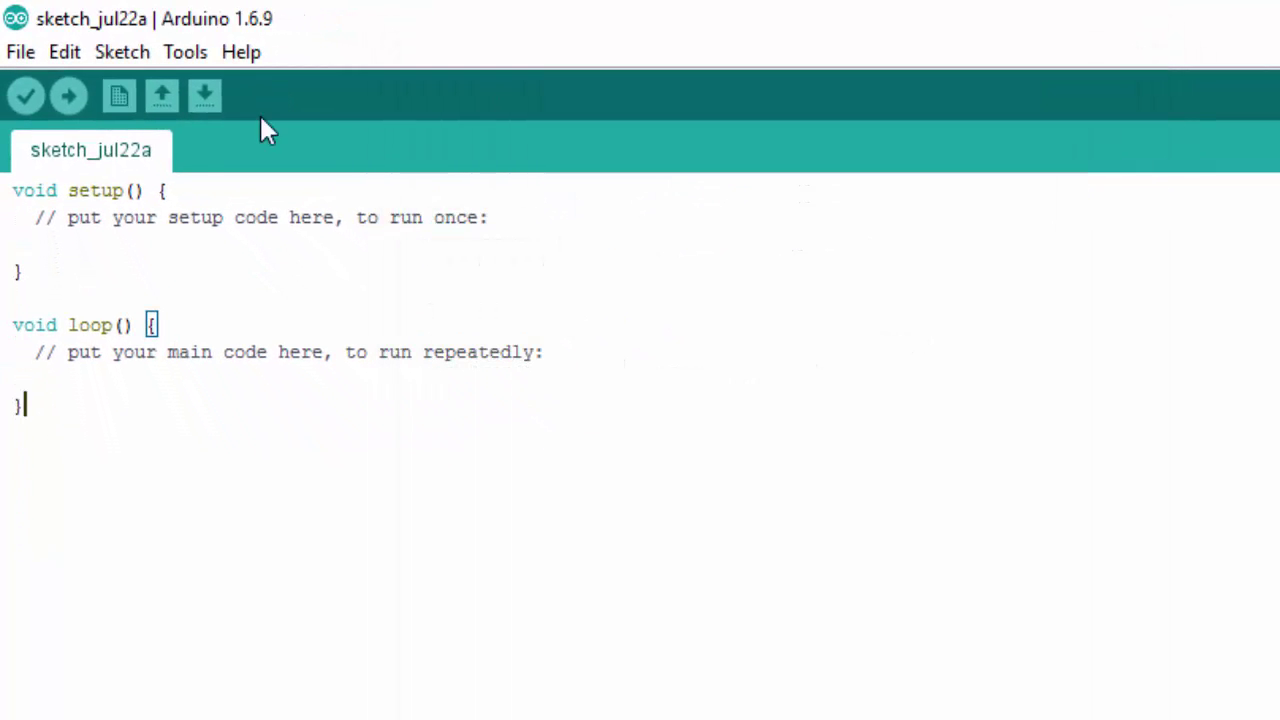
- Open the DigitalInputPullup example sketch from the 02.Digital examples
left_click(175, 101)
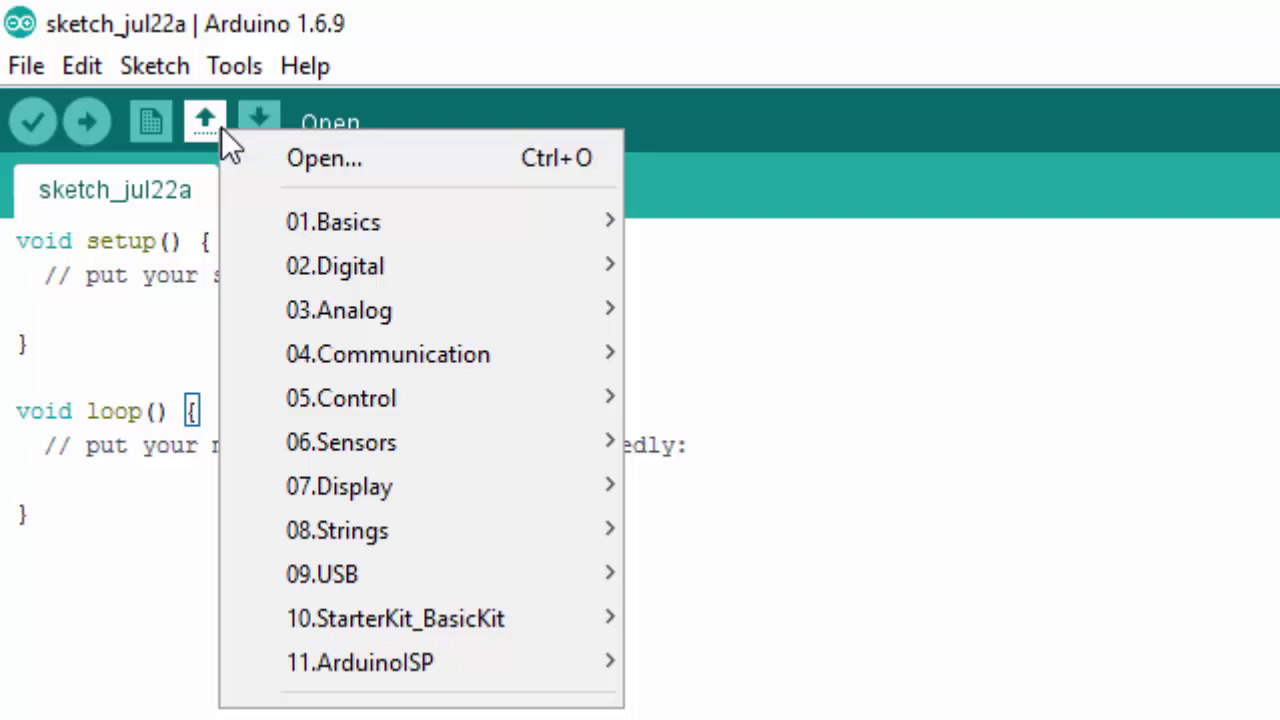
mouse_move(350, 266)
left_click(790, 405)
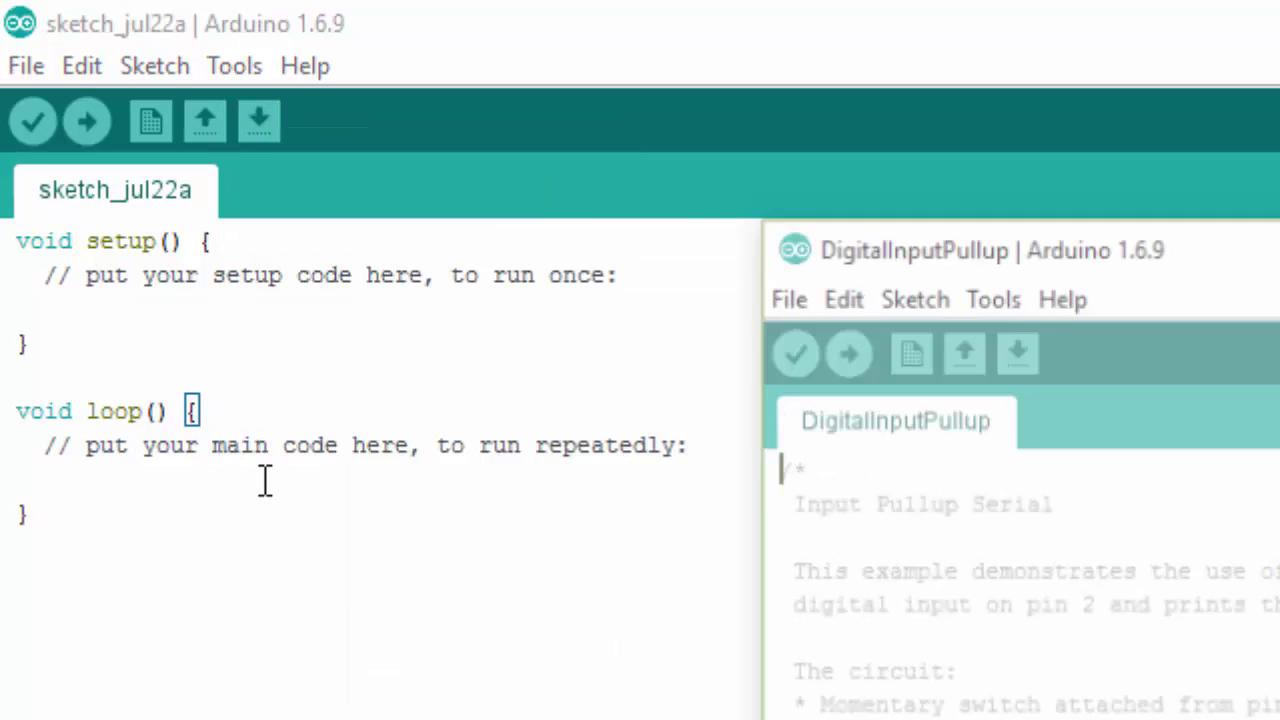